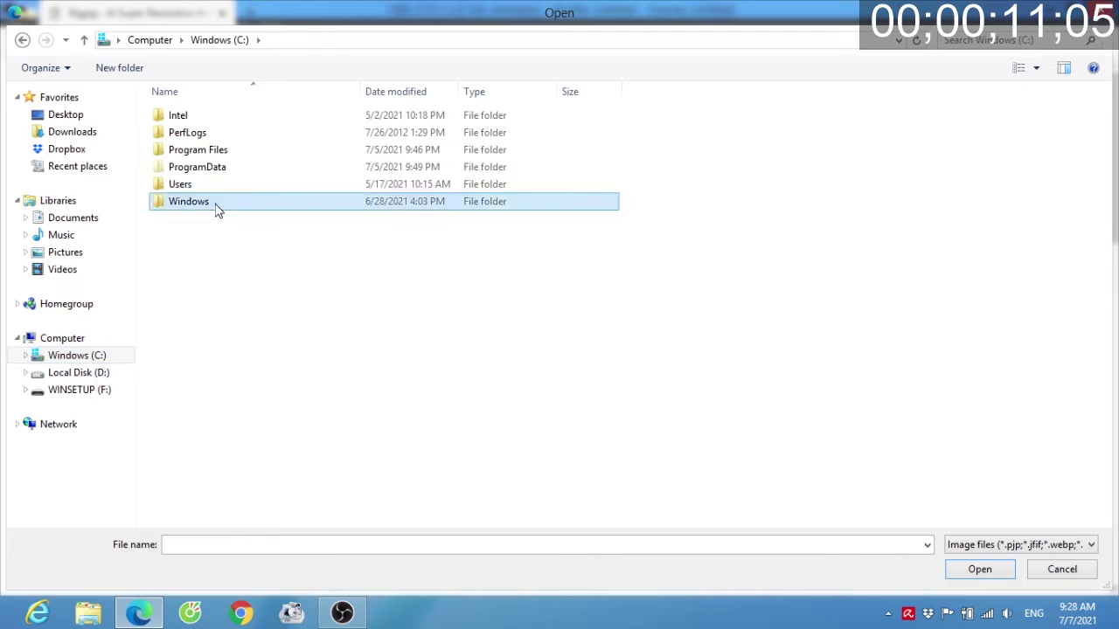
- Load img0.jpg from C:\Windows\Web\Wallpaper\Windows into Bigjpg and start its enlargement with the preset options
click(1014, 39)
text(u)
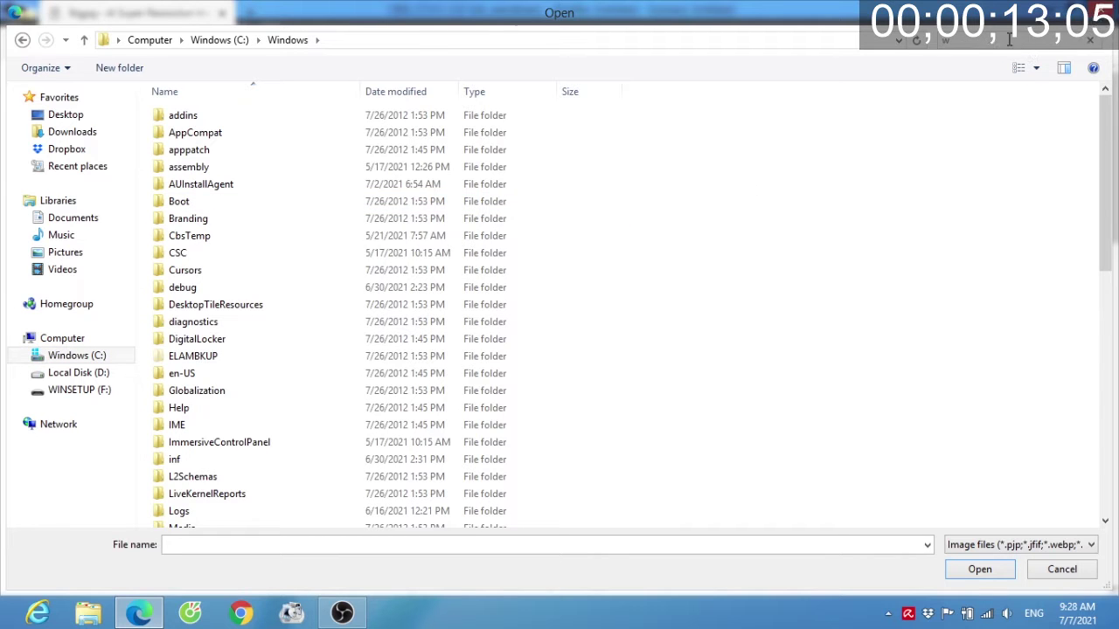
text(eb)
double_click(408, 110)
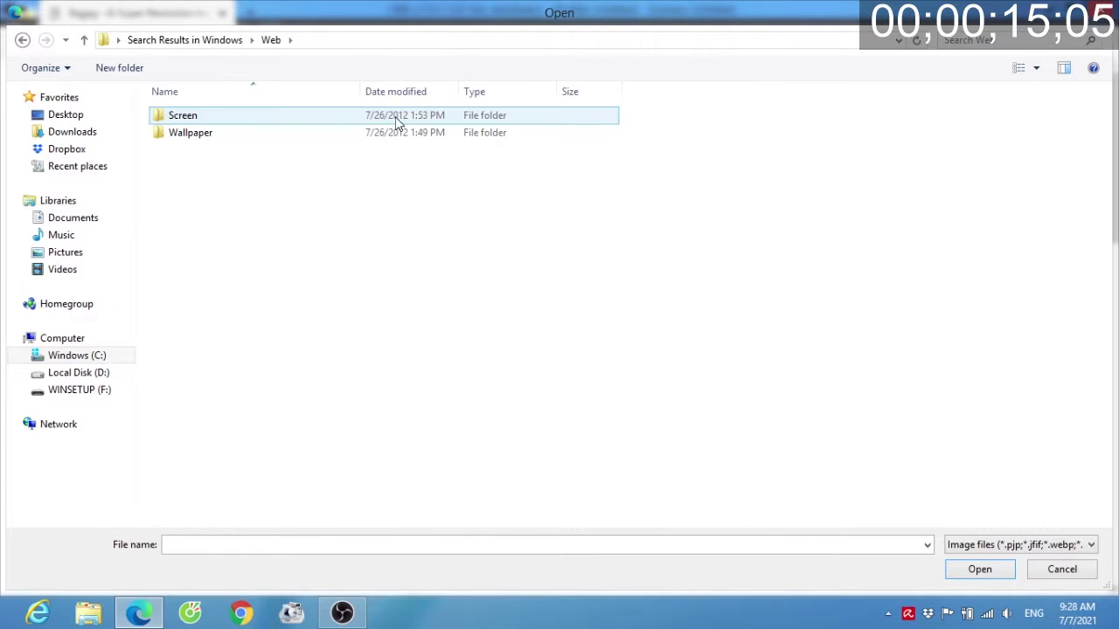
double_click(367, 132)
double_click(357, 148)
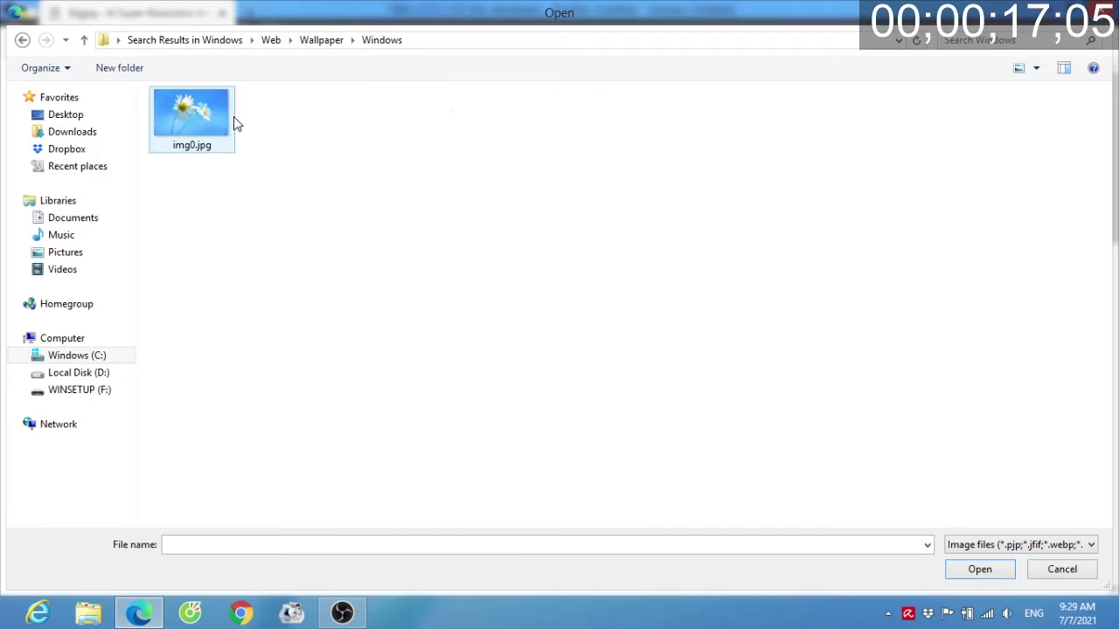
double_click(234, 122)
click(391, 396)
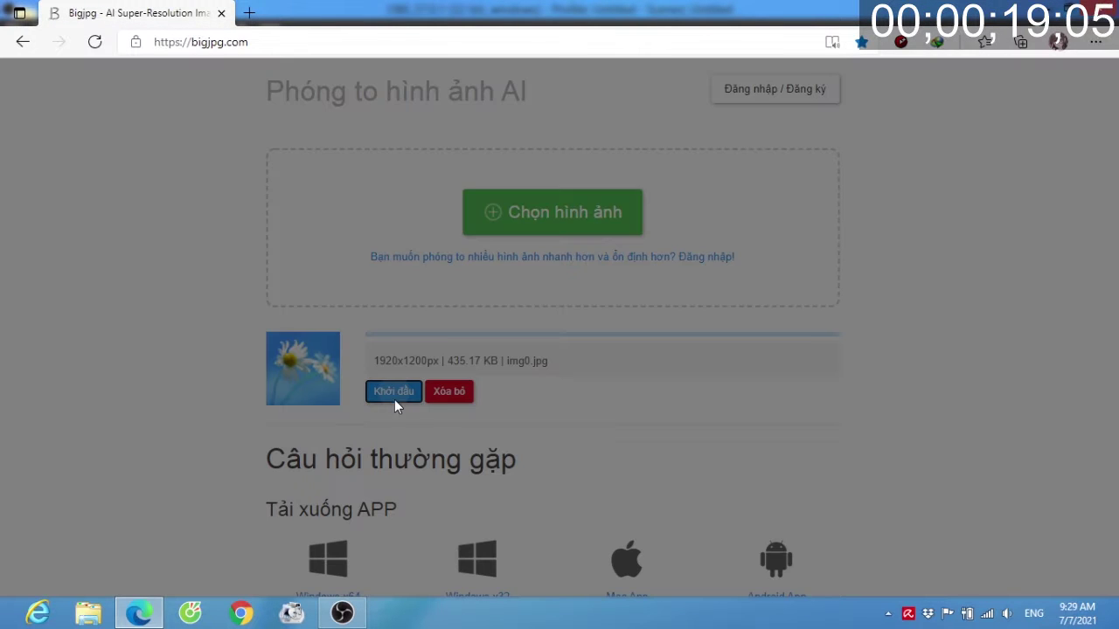
click(750, 319)
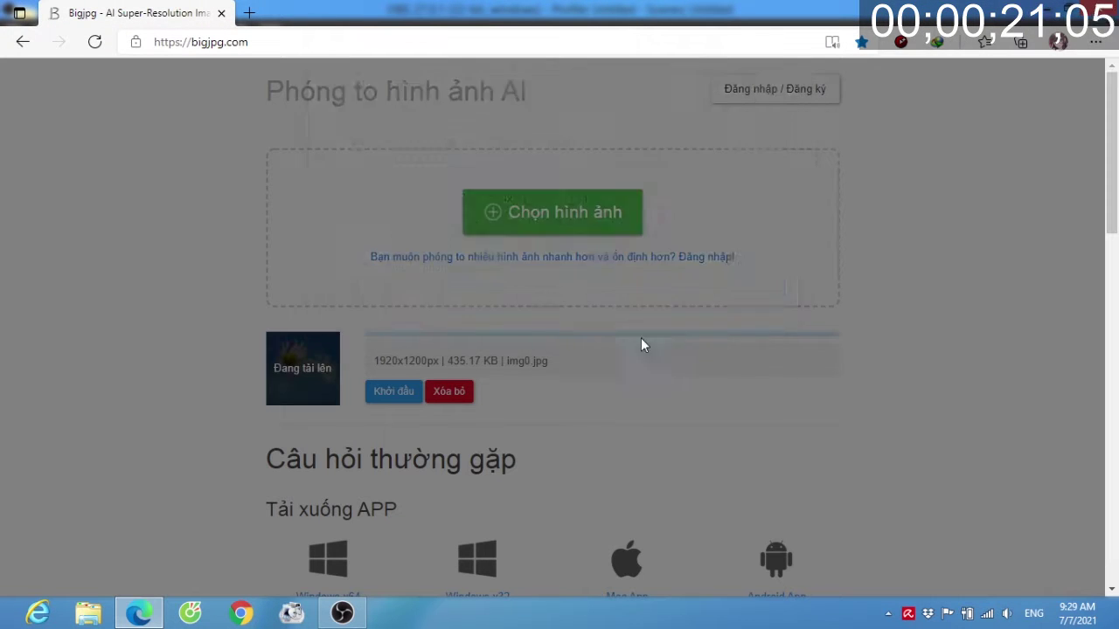
- Add madobe ai.png and madobe yuu.png from Local Disk (D:) to the enlargement list
click(533, 240)
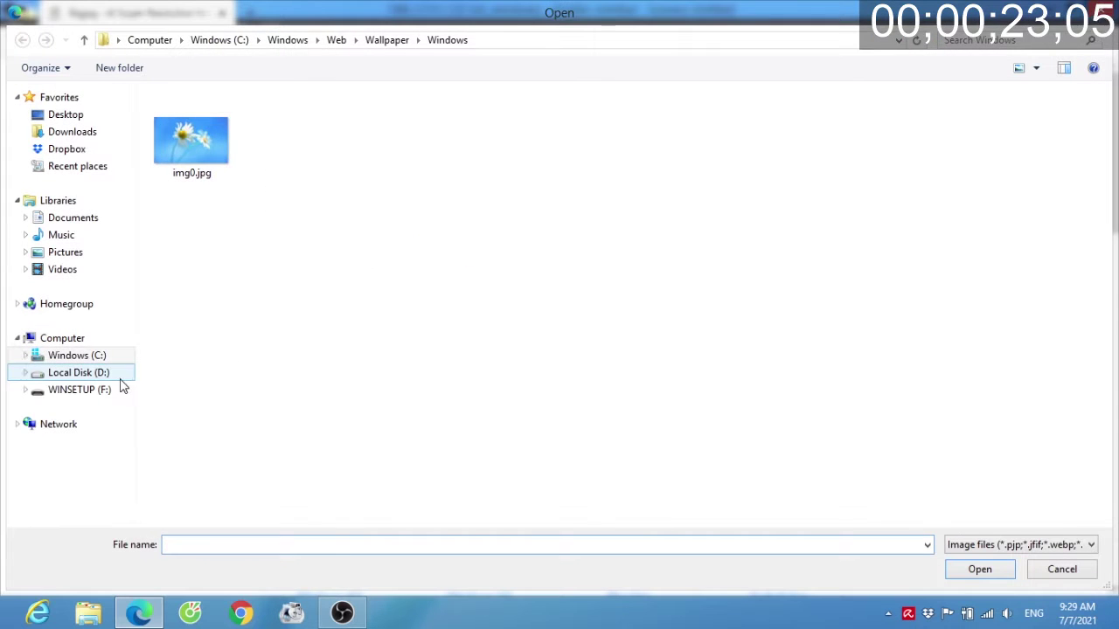
click(121, 382)
drag(638, 386, 730, 271)
click(975, 569)
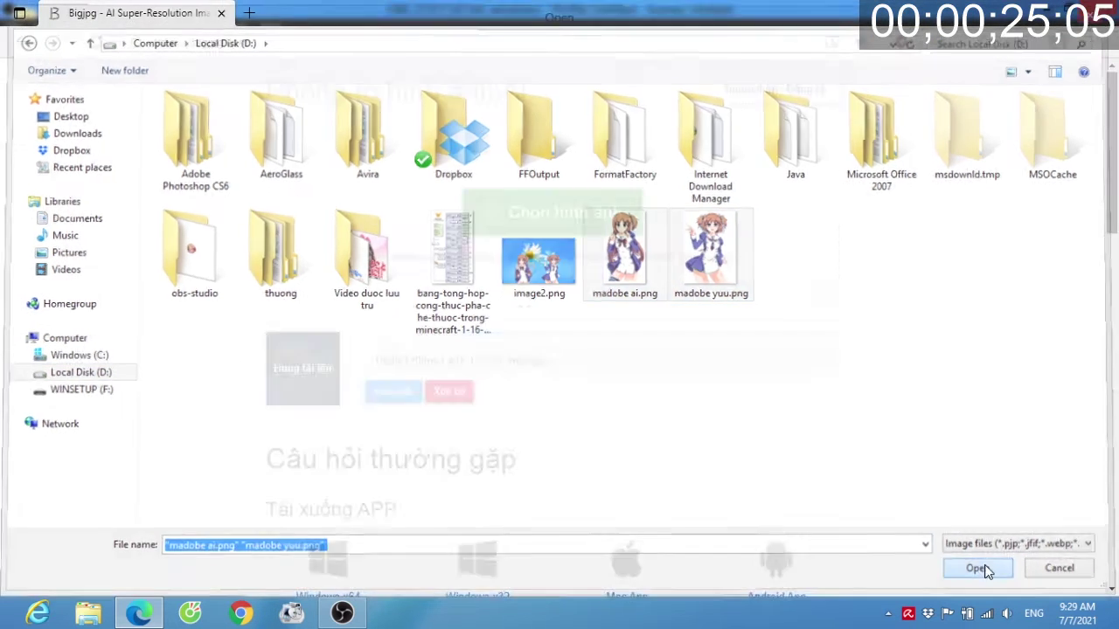
- Start enlarging madobe ai.png and madobe yuu.png with the preset artwork type, 2x scale and high noise reduction
click(402, 481)
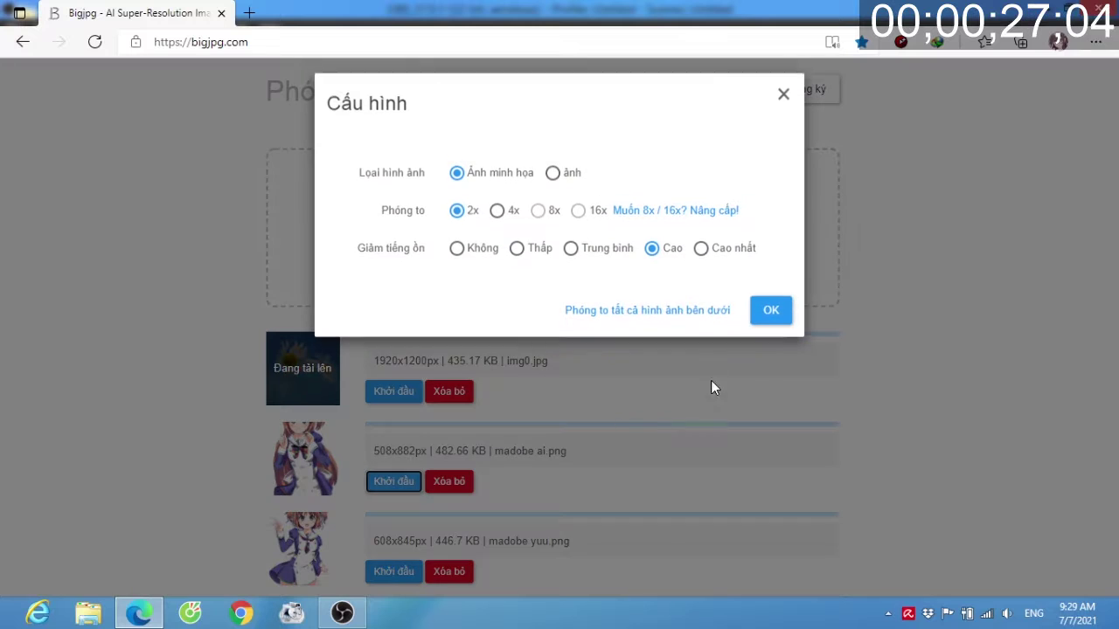
click(773, 320)
click(406, 570)
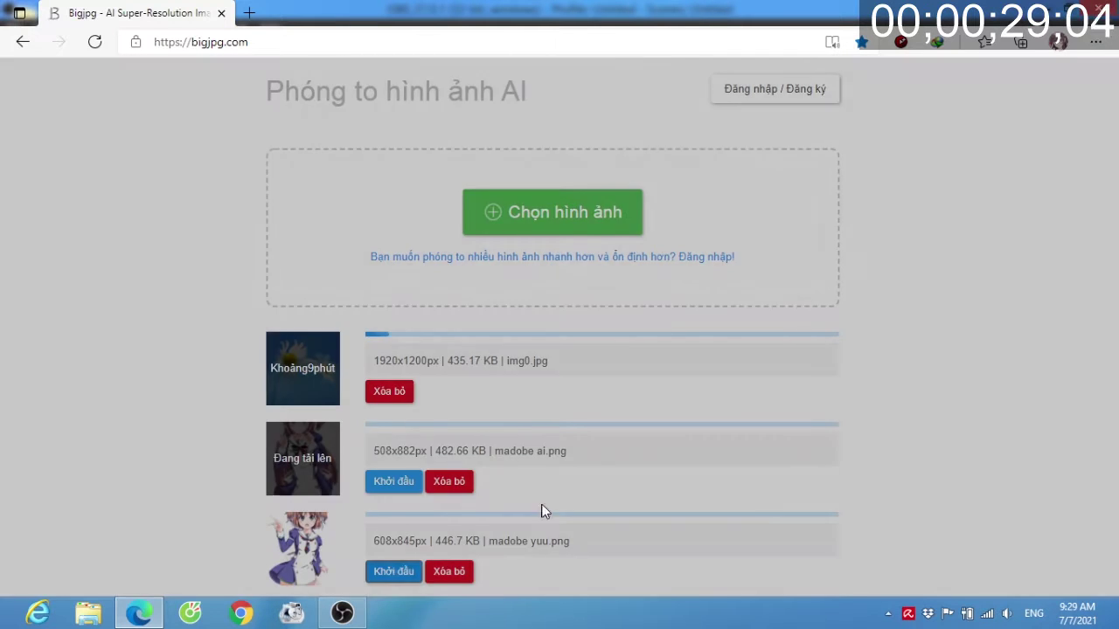
click(773, 320)
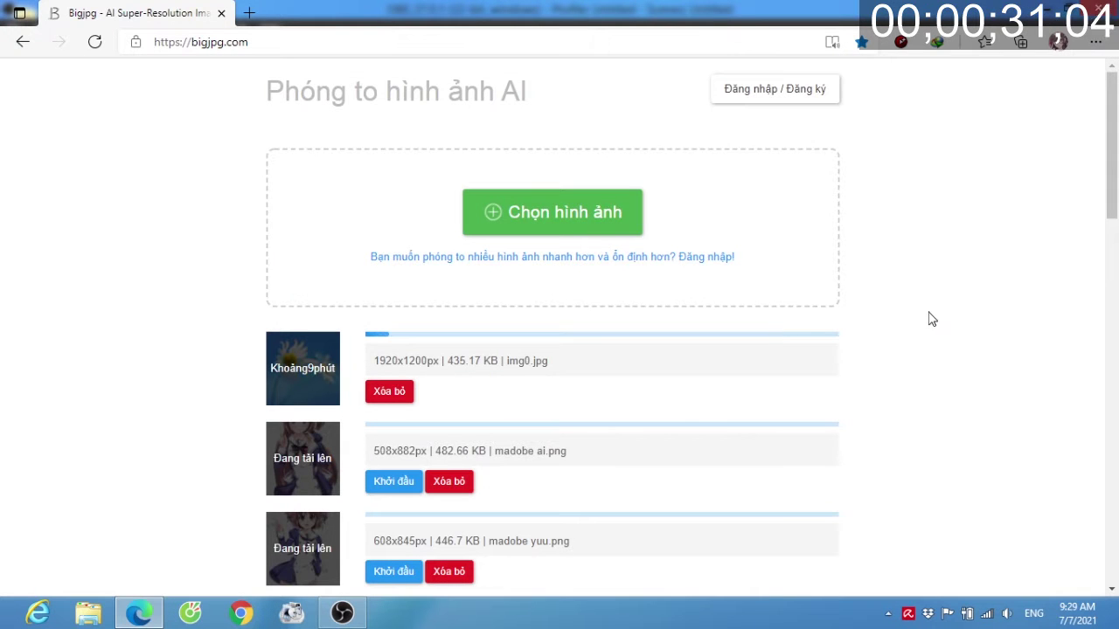
- Download the enlarged img0.jpg and open it from the Downloads folder for editing in Paint
drag(1116, 179, 1116, 201)
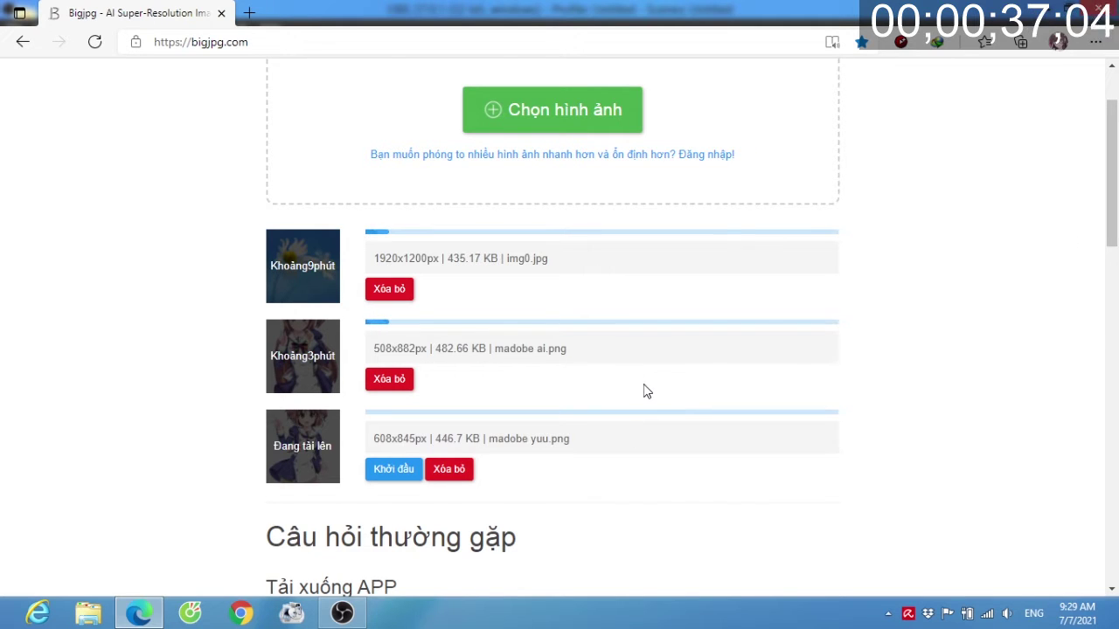
click(416, 295)
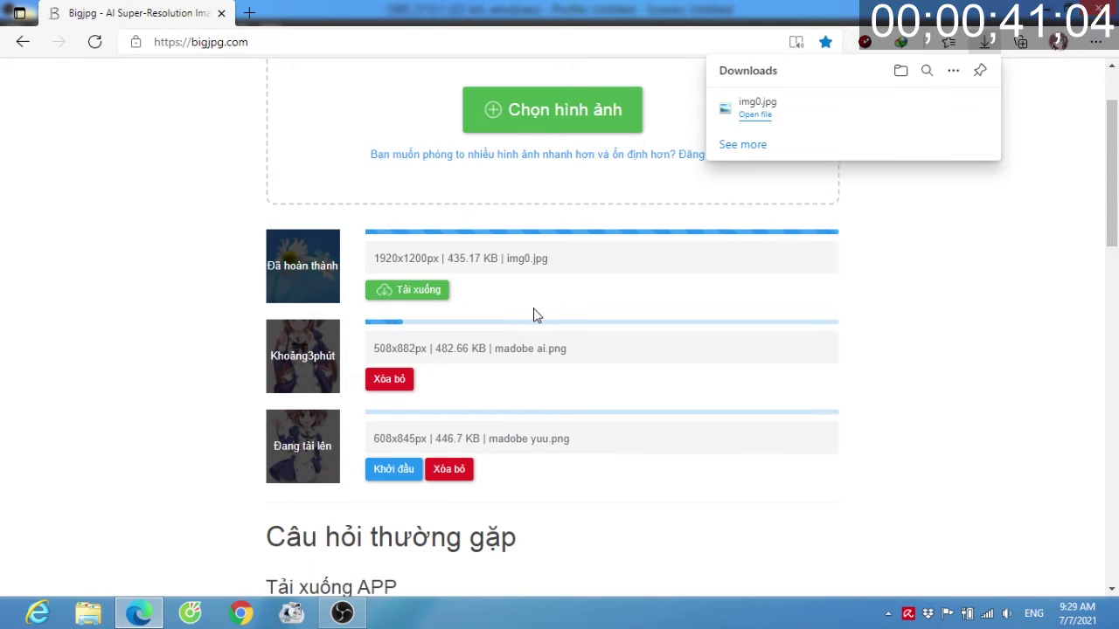
key(super+e)
click(103, 140)
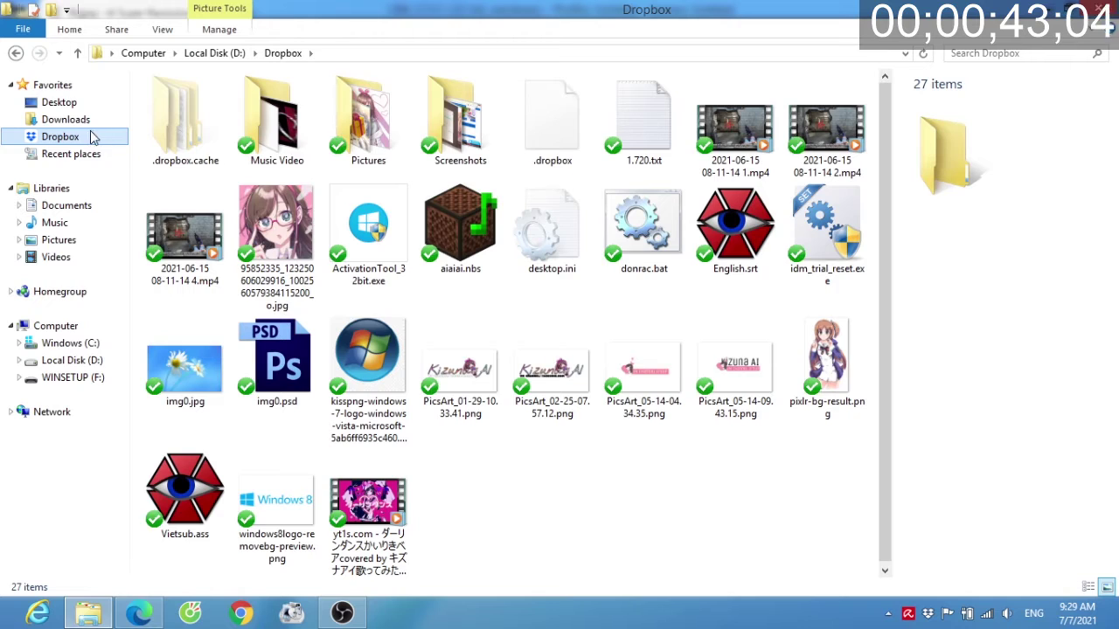
click(84, 121)
click(752, 274)
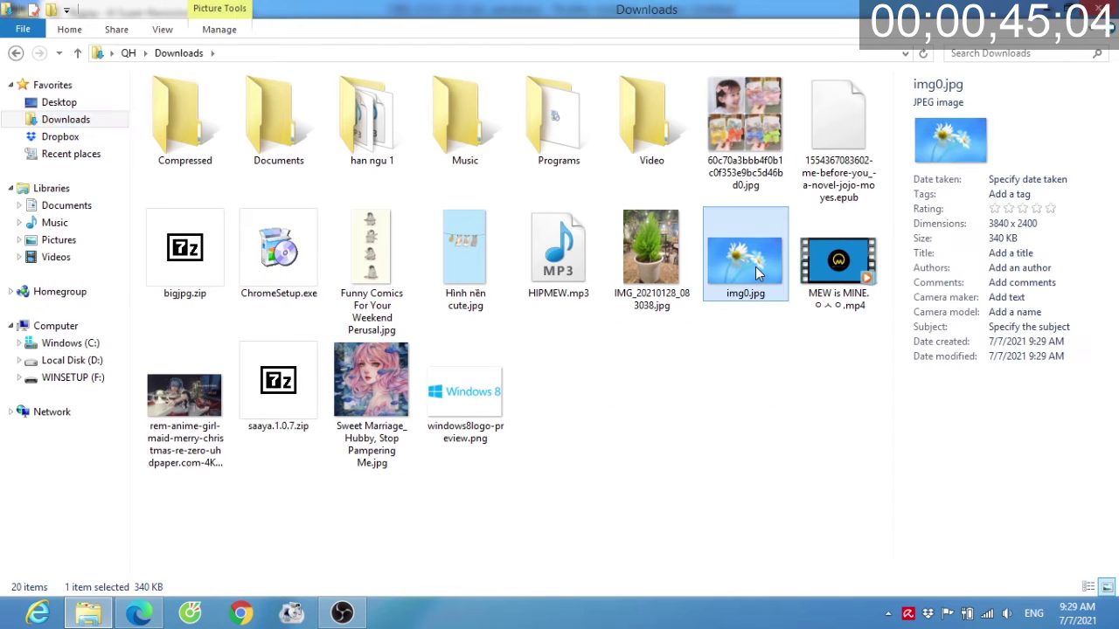
right_click(753, 274)
click(782, 252)
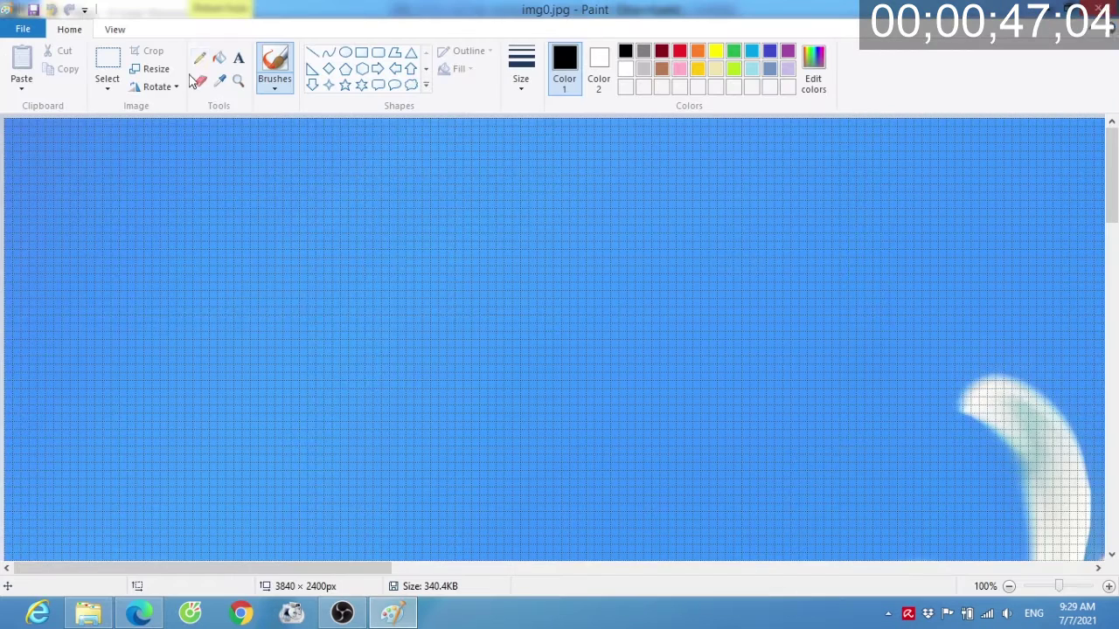
click(154, 69)
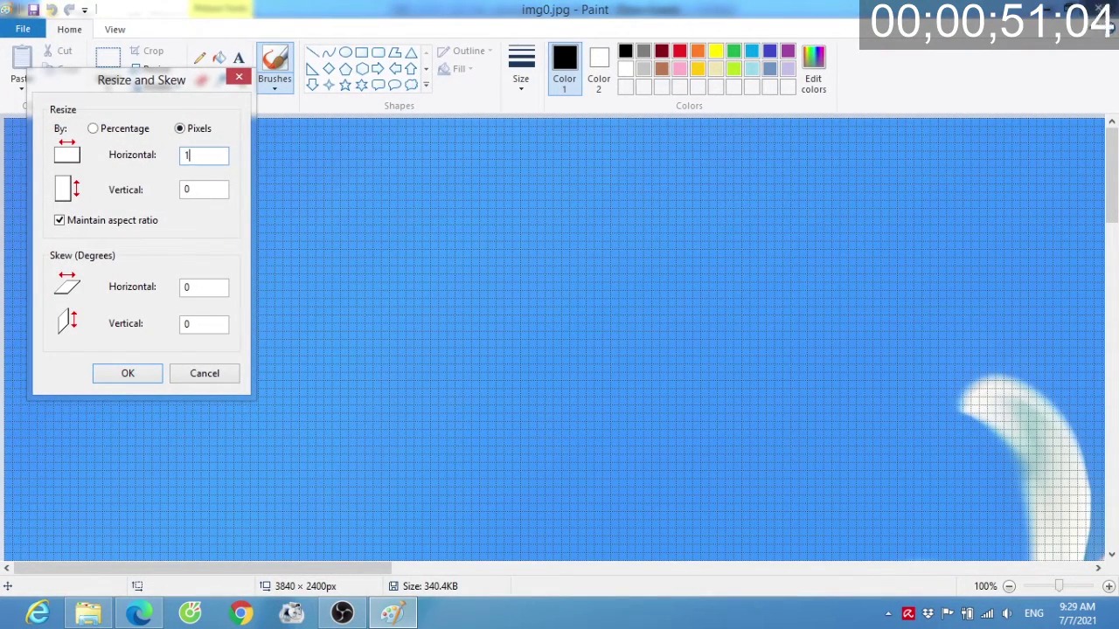
text(240)
key(Return)
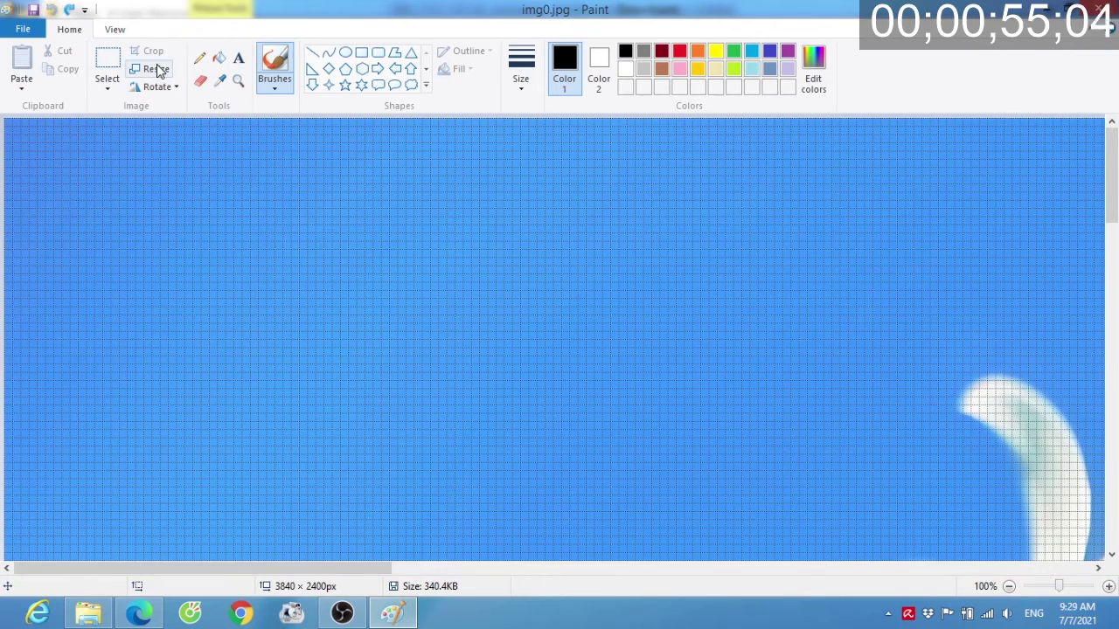
- Resize img0.jpg to 2400 pixels wide with the aspect ratio maintained, save it and close Paint
click(157, 70)
text(2400)
key(Return)
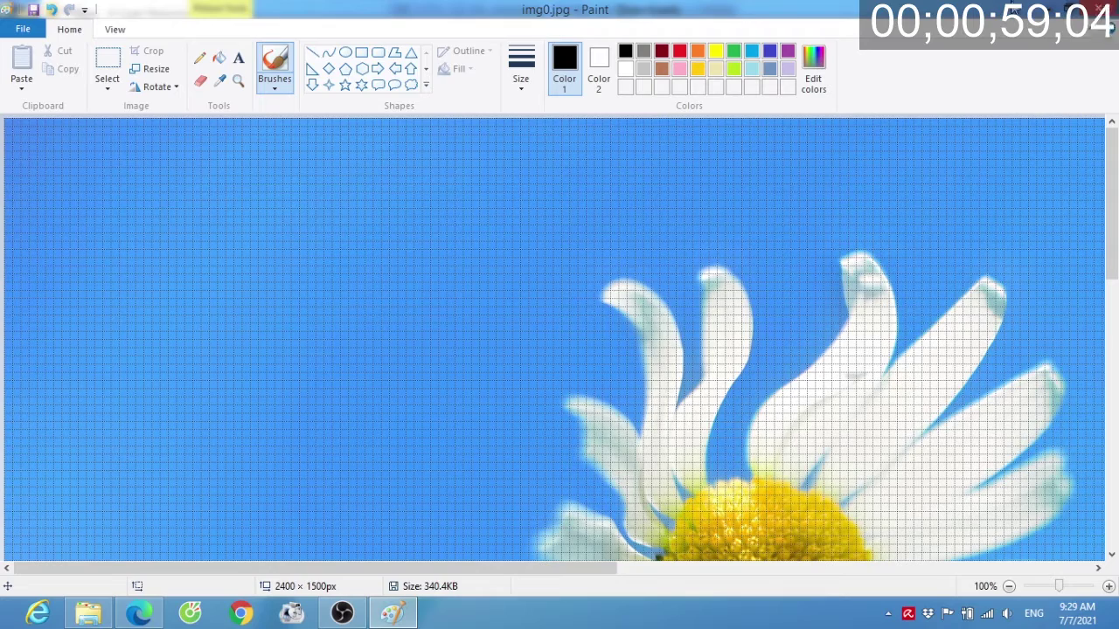
click(1100, 8)
click(543, 321)
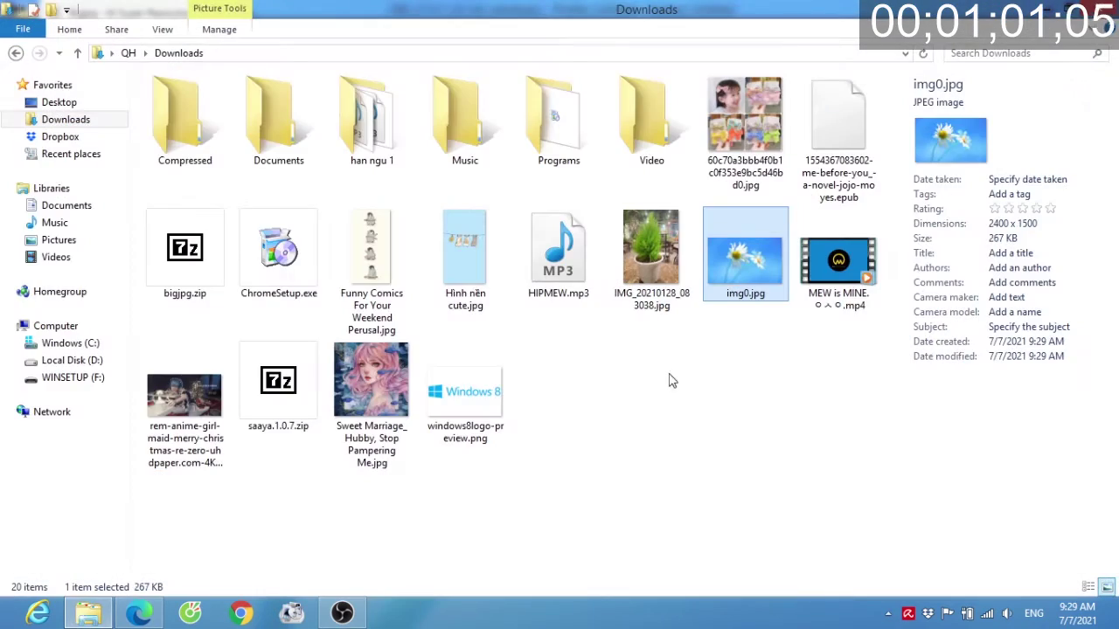
- Return to Bigjpg in the browser and download the enlarged madobe ai.png and madobe yuu.png
key(alt+Tab)
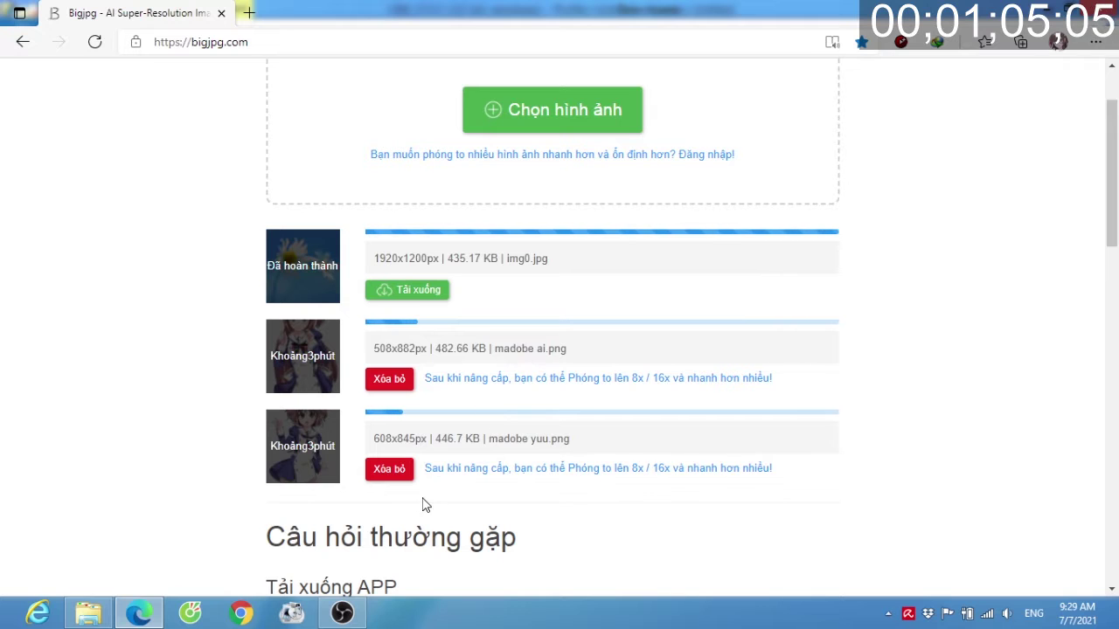
click(342, 613)
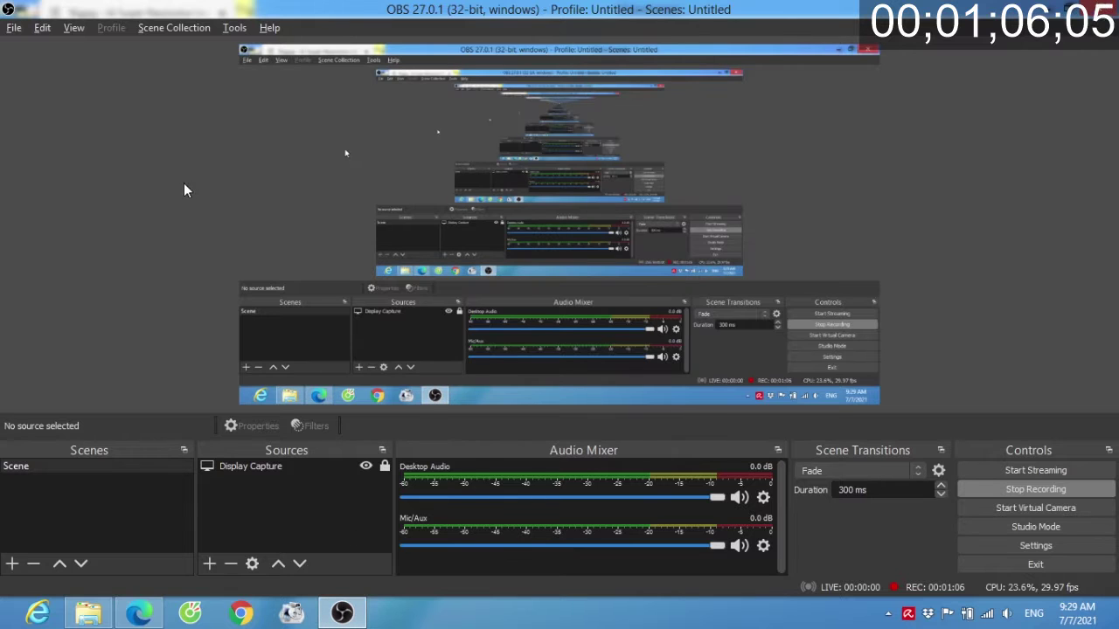
click(139, 615)
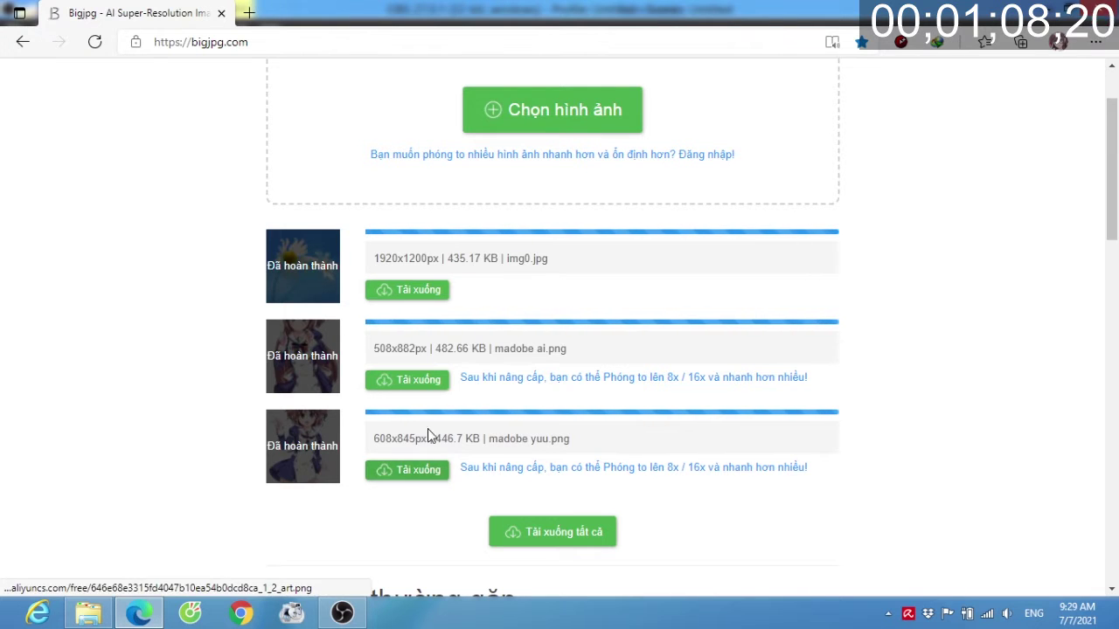
click(418, 381)
click(408, 472)
- Search the installed apps and launch Adobe Photoshop CS6
text(p)
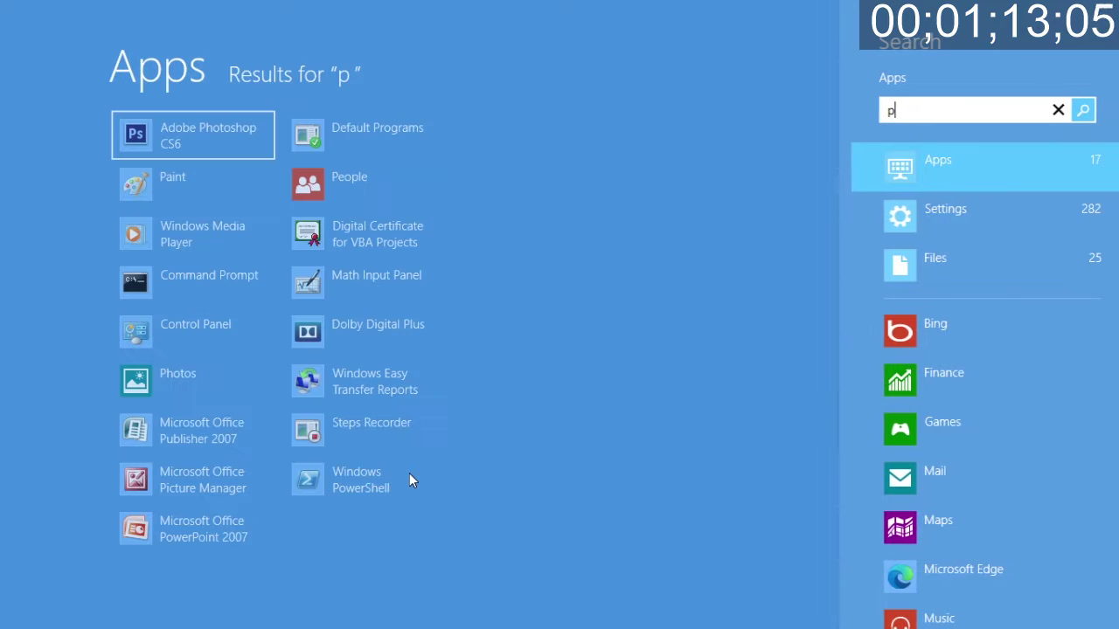
click(181, 129)
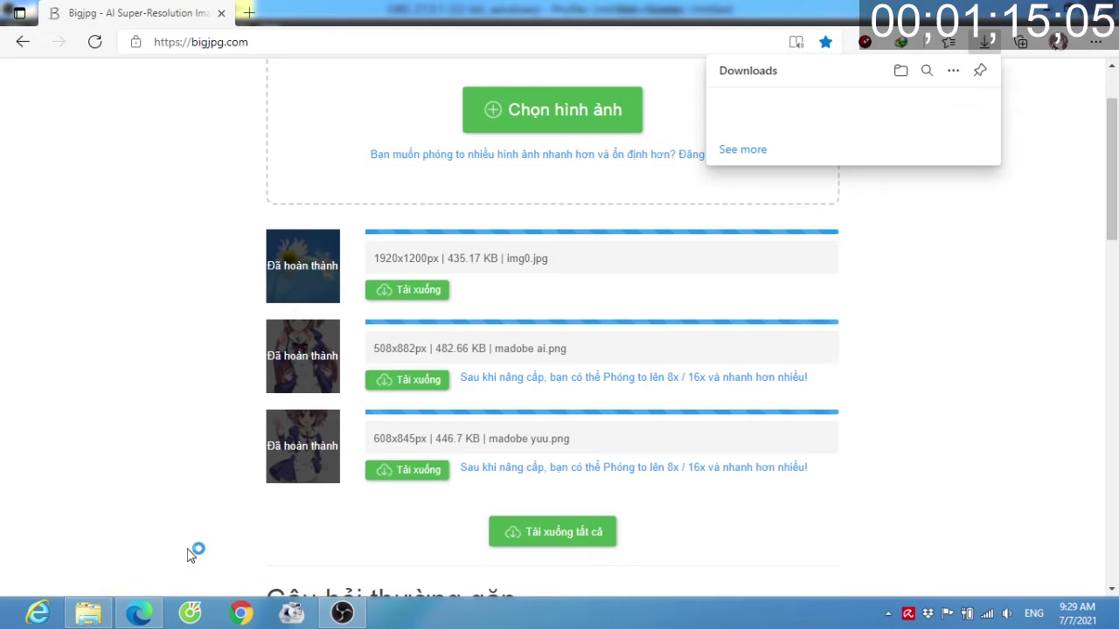
- Open madobe ai.png from the Downloads folder in Paint, resize it proportionally to 635 pixels wide, and save and close it
click(87, 612)
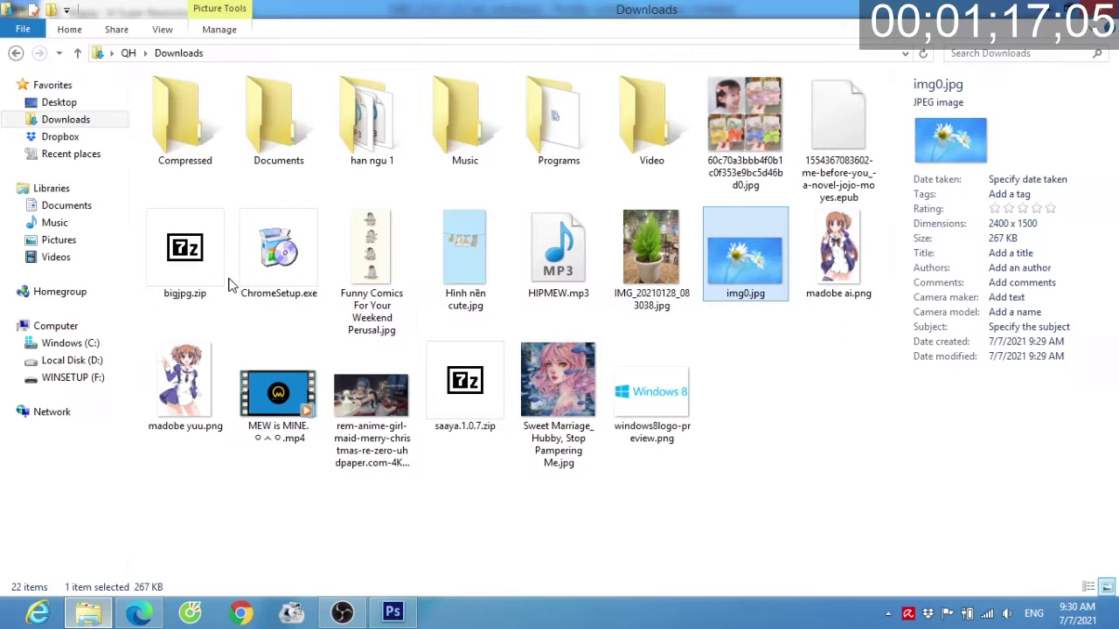
click(838, 244)
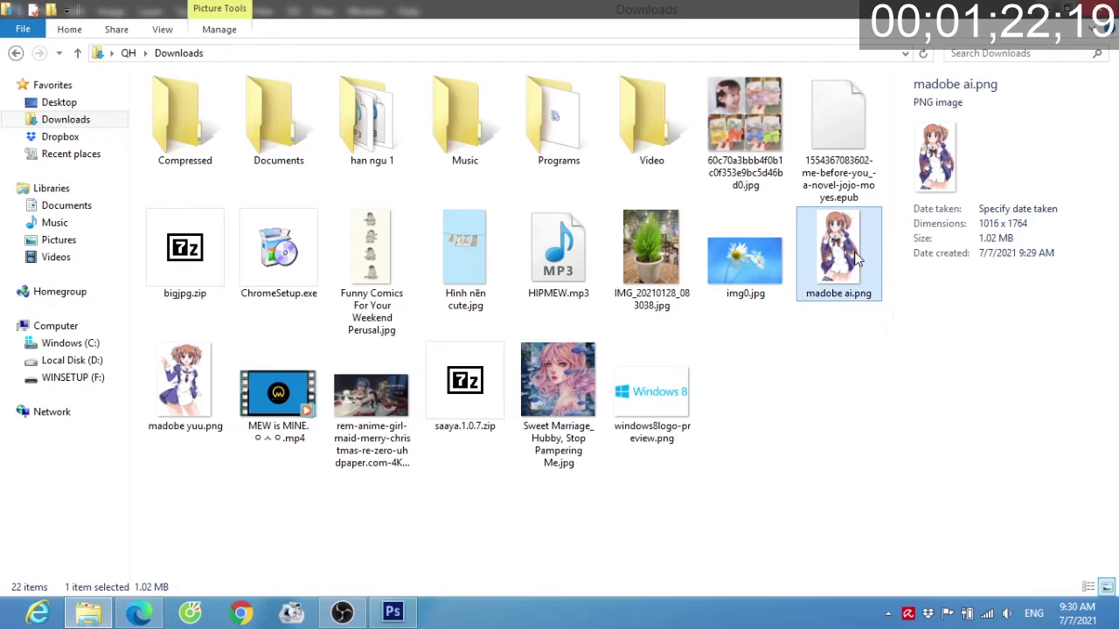
right_click(855, 253)
click(863, 254)
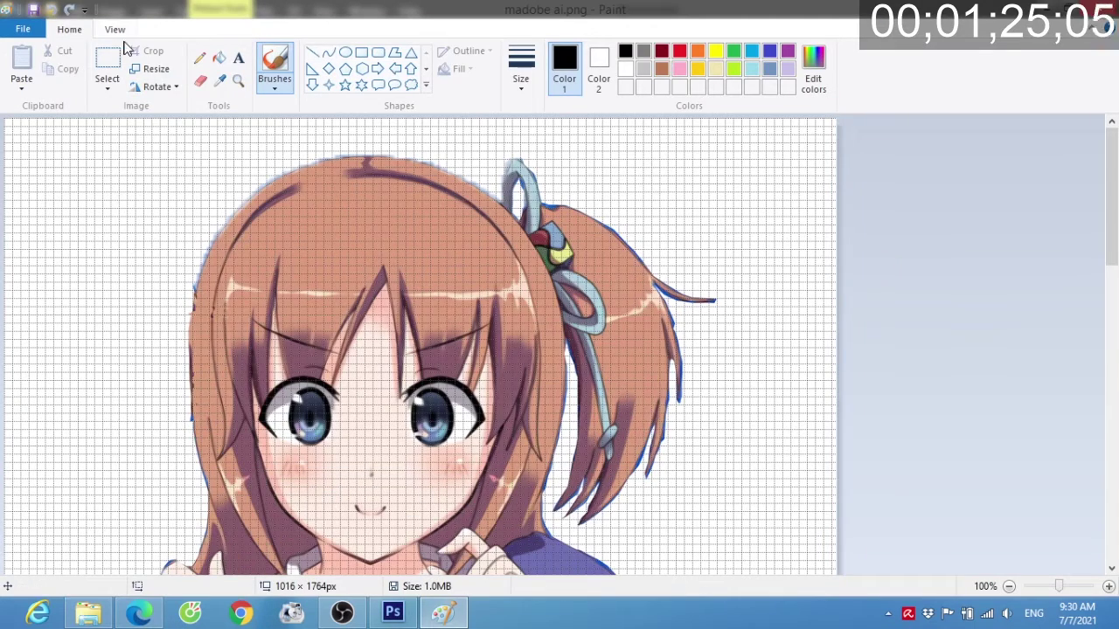
click(150, 69)
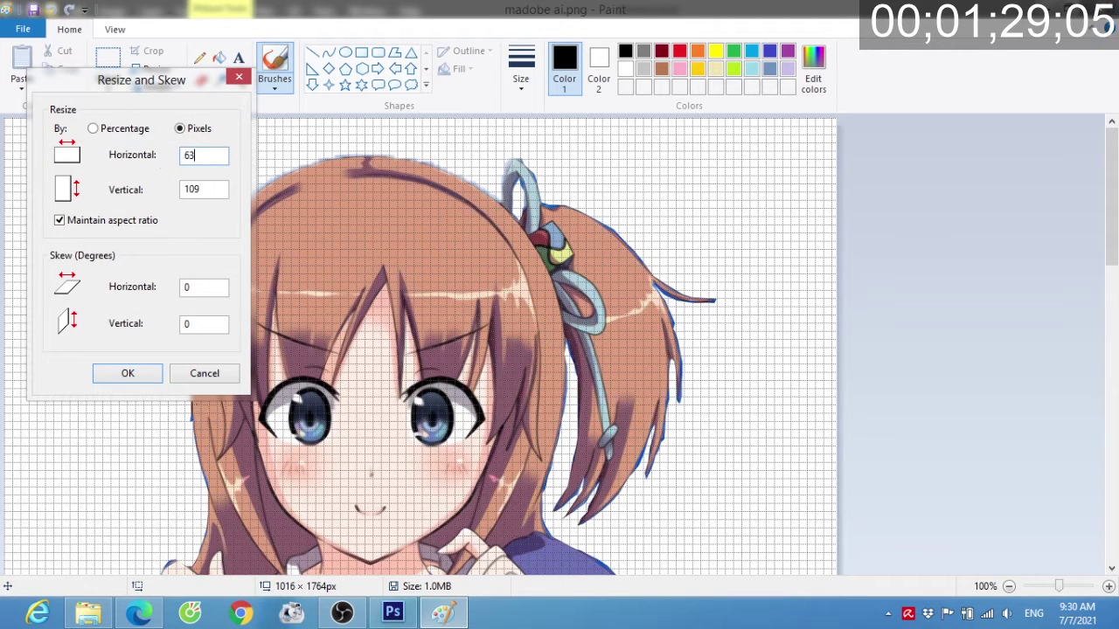
click(128, 373)
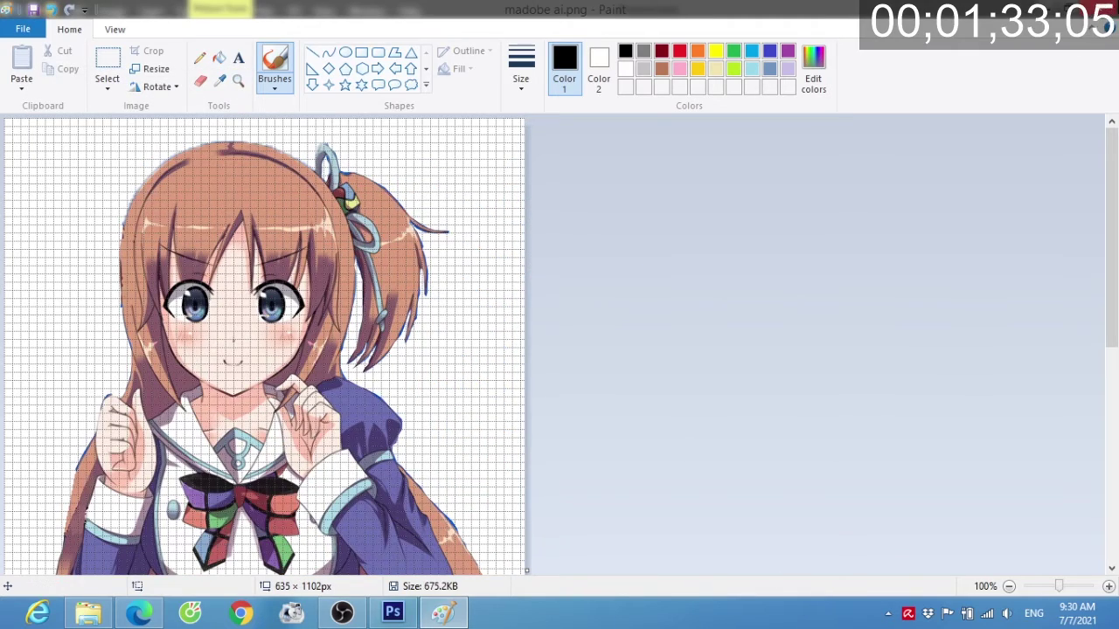
key(alt+F4)
- Open madobe yuu.png from the Downloads folder in Paint, resize it proportionally to 760 pixels wide, and save and close it
click(179, 384)
right_click(203, 395)
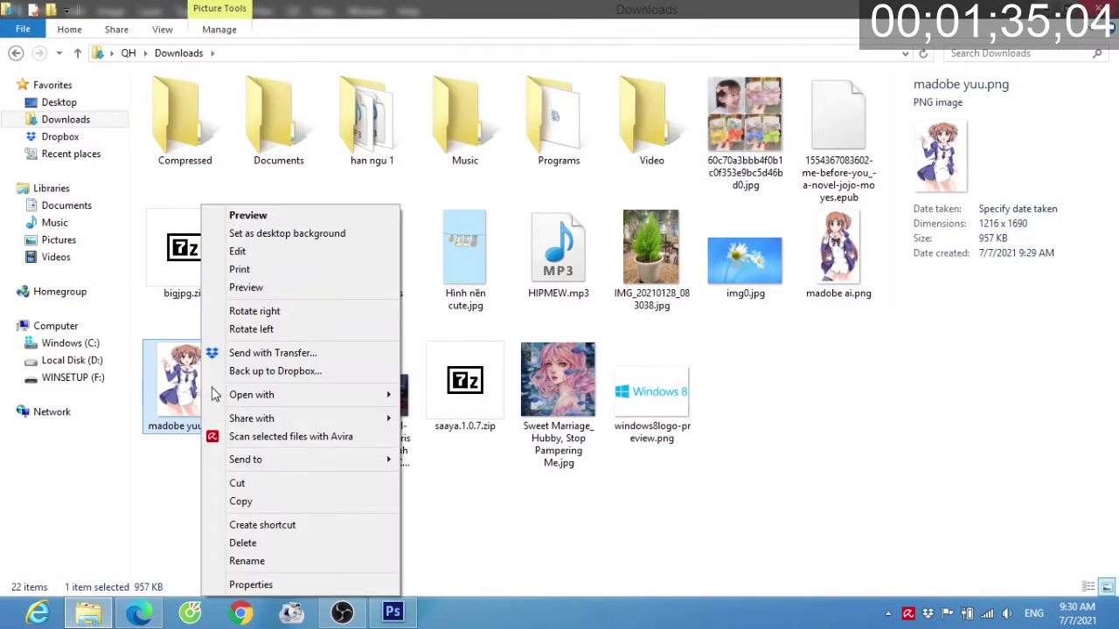
click(239, 251)
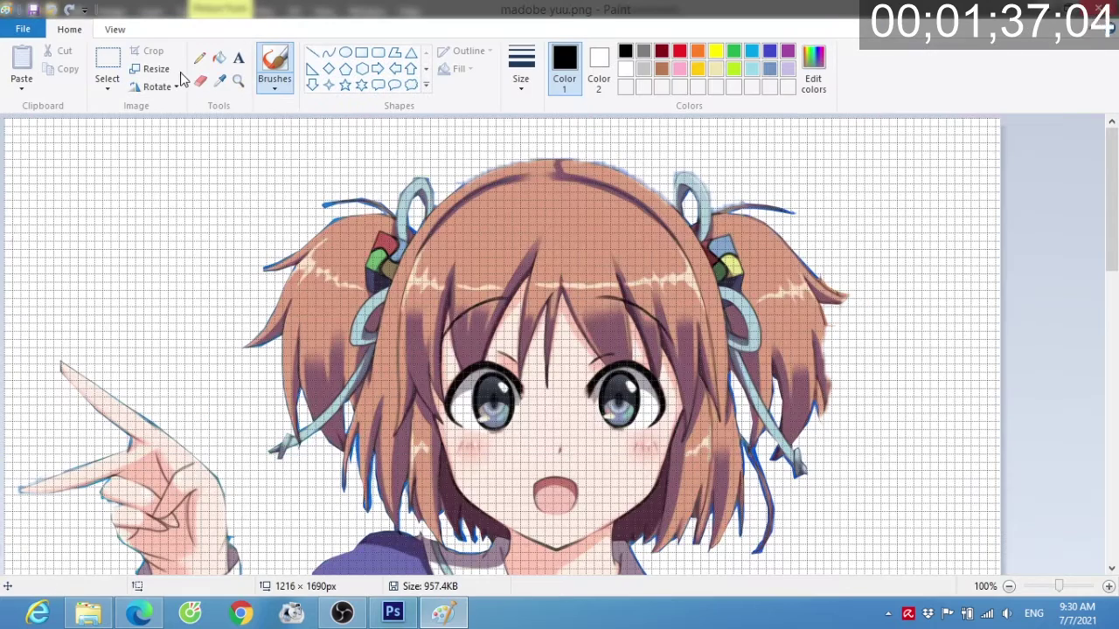
click(156, 69)
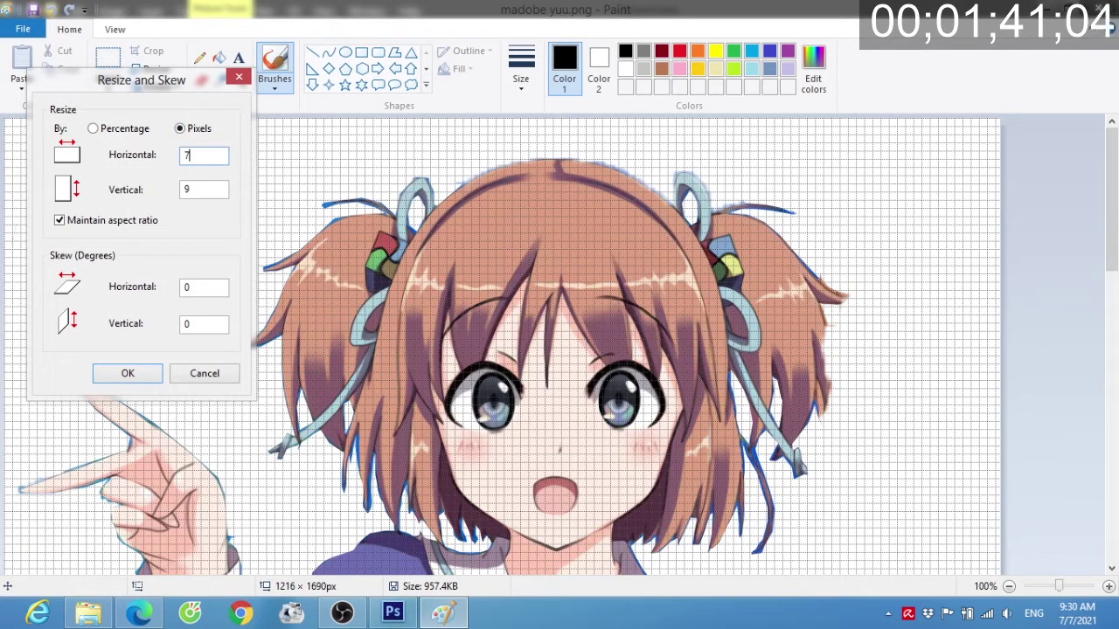
key(Return)
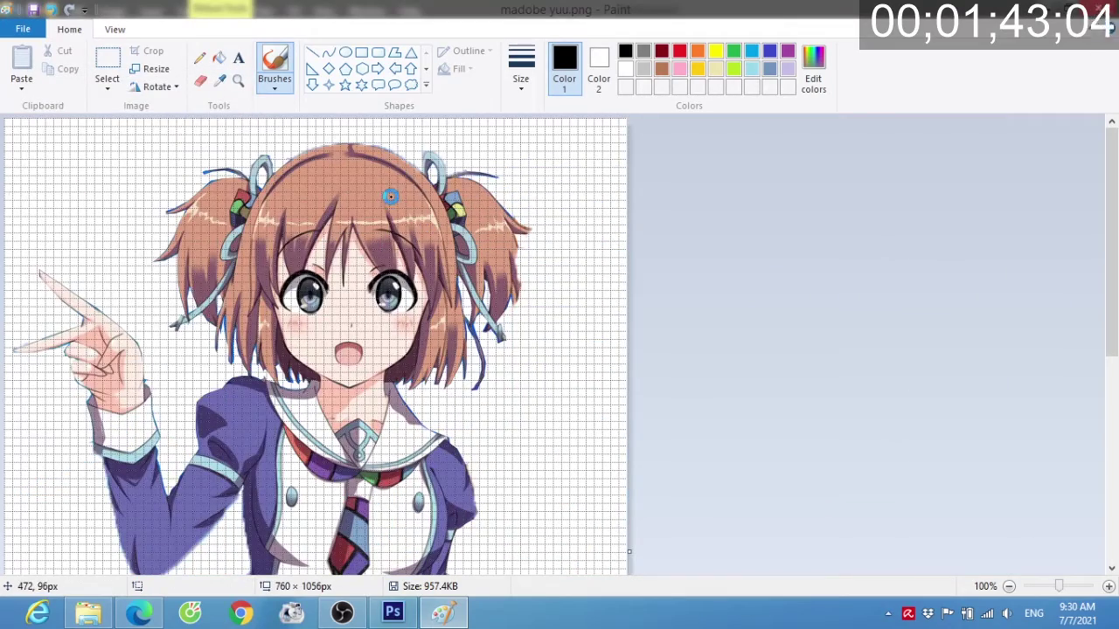
key(alt+F4)
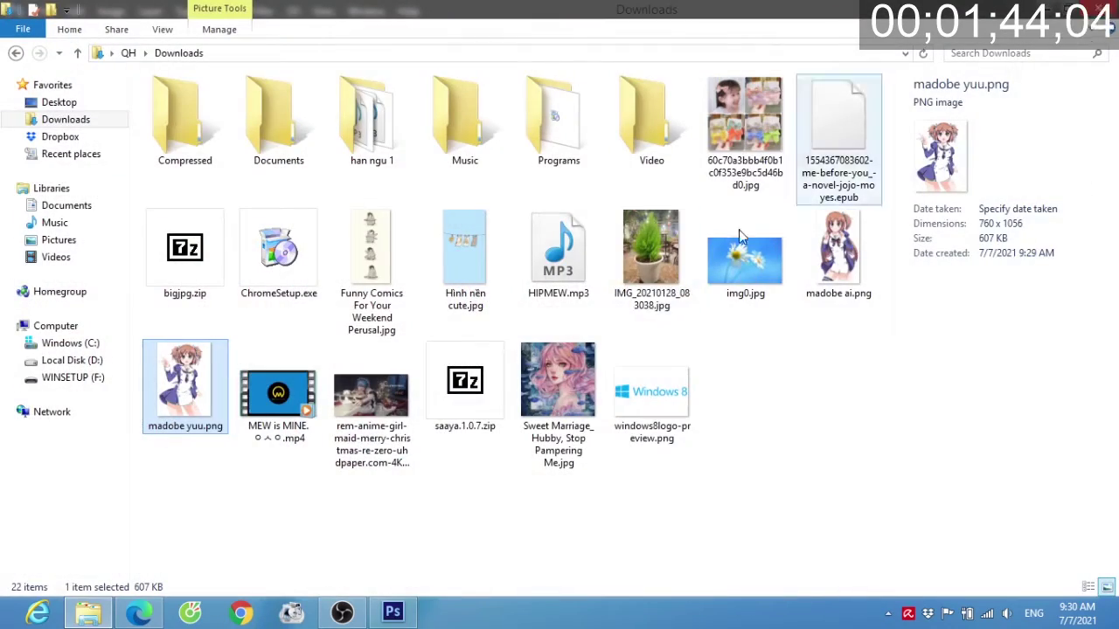
- Switch to Photoshop and open img0.jpg, madobe ai.png, madobe yuu.png and windows8logo-preview.png from the Downloads folder
click(409, 616)
click(48, 11)
click(50, 42)
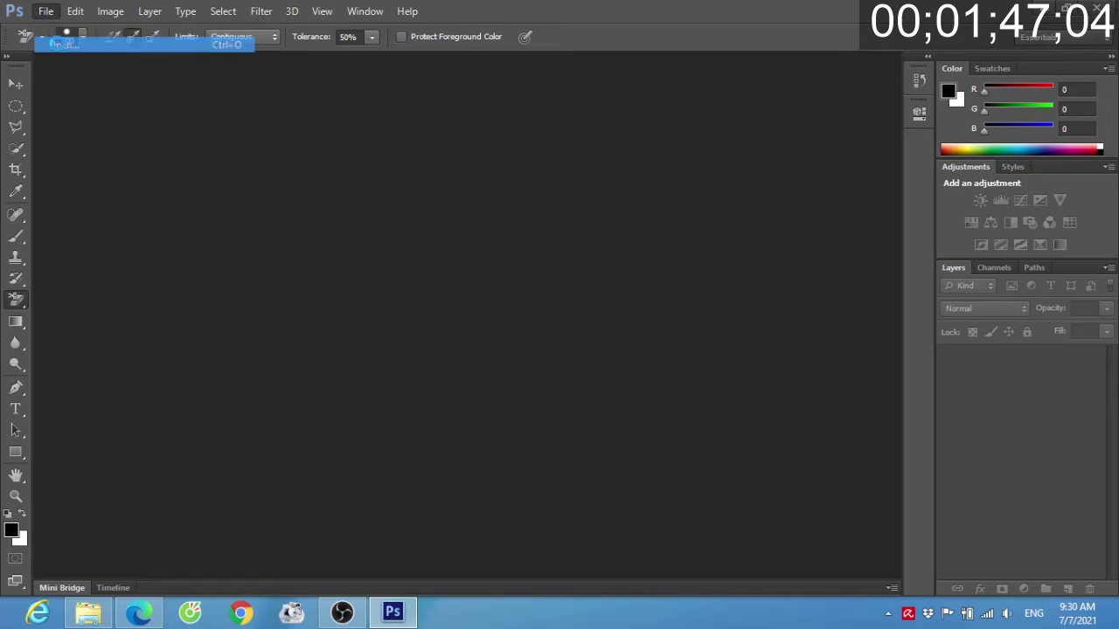
drag(372, 317, 570, 255)
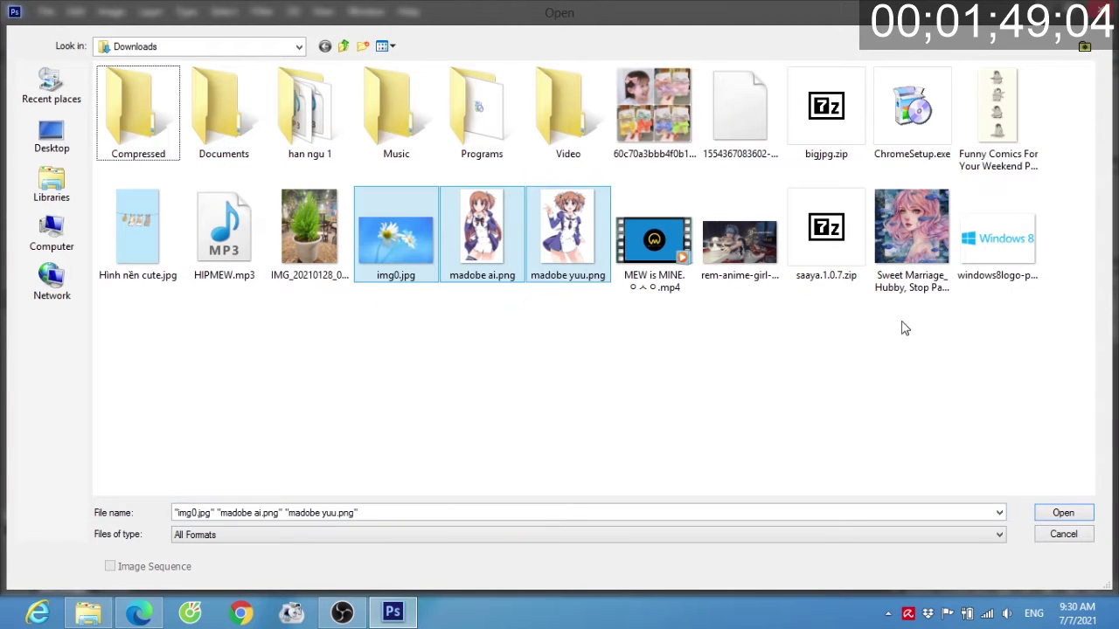
drag(1052, 254, 993, 333)
click(1062, 513)
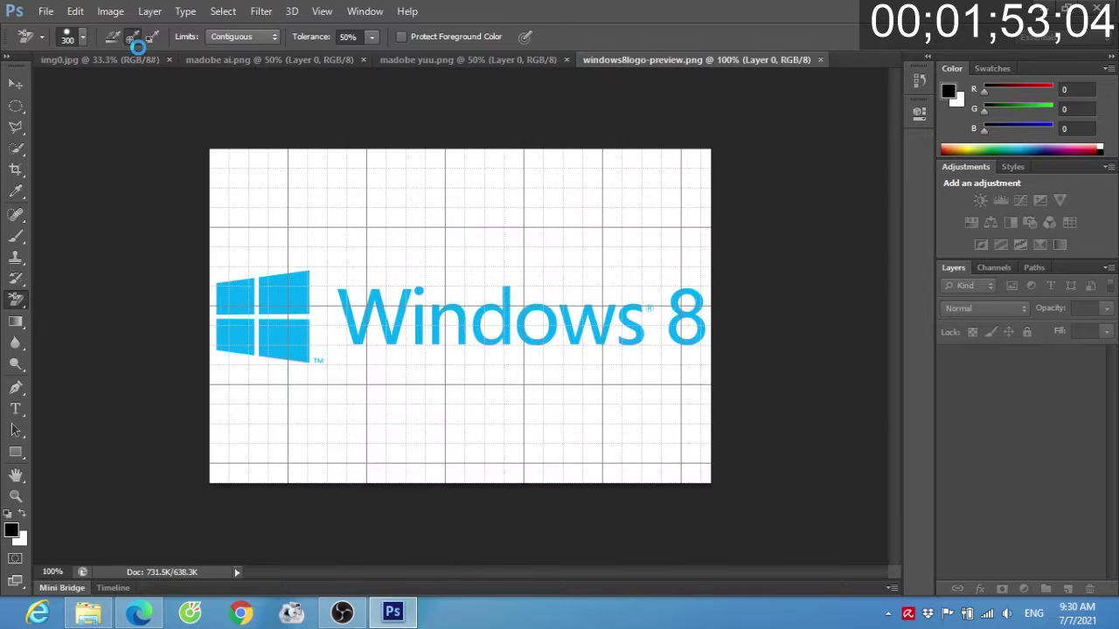
- Apply a 15 px Field Blur to the daisy wallpaper in img0.jpg
click(133, 60)
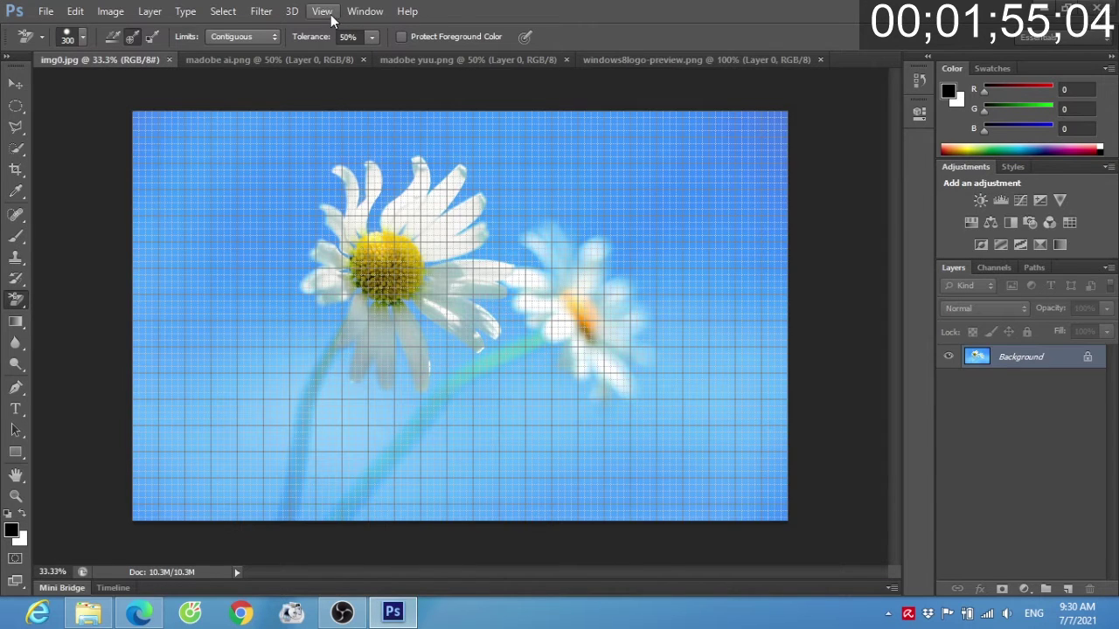
click(261, 11)
mouse_move(323, 177)
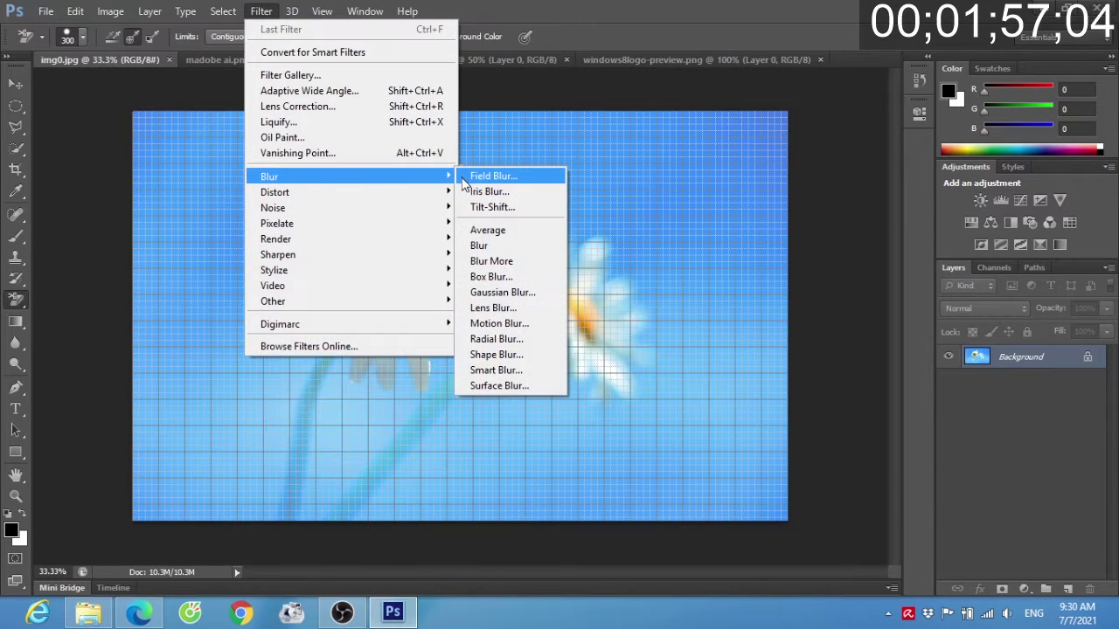
click(487, 176)
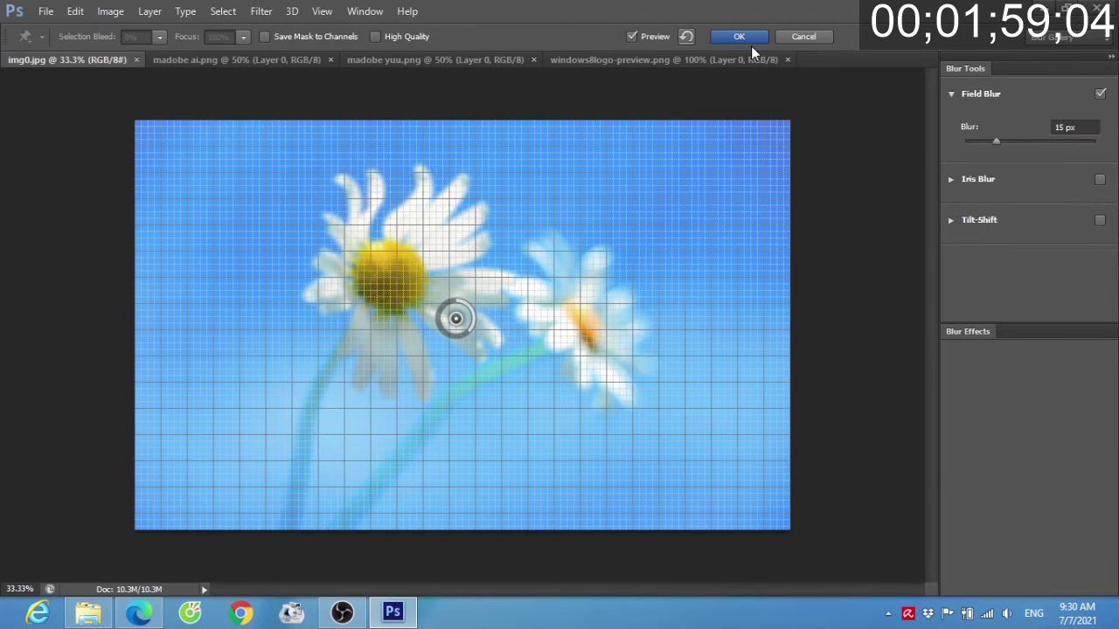
click(751, 37)
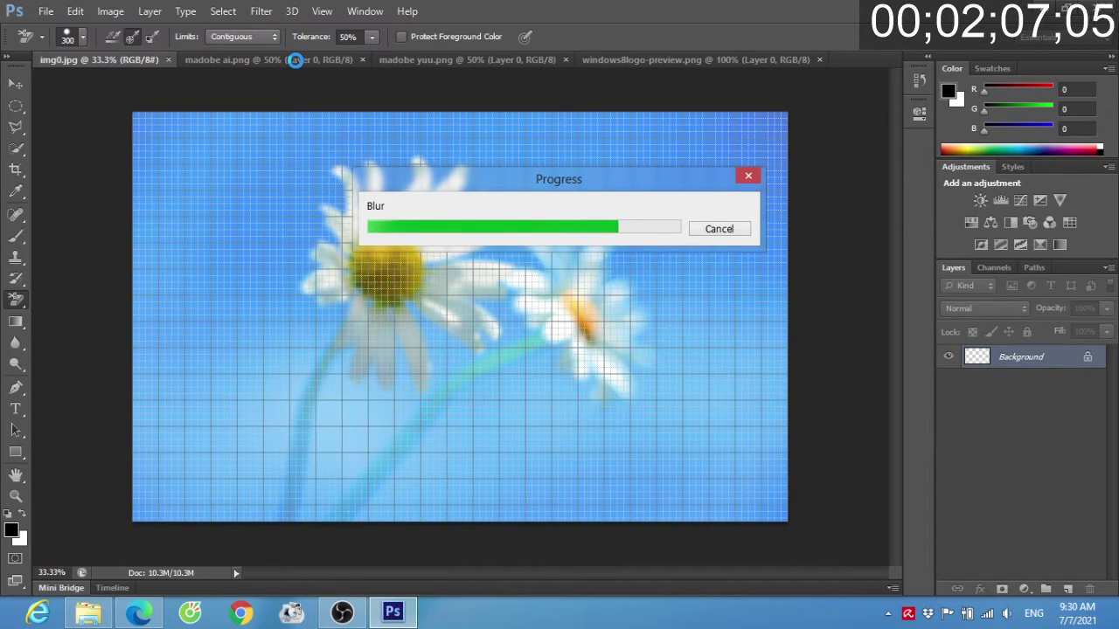
- Set the Background Eraser tolerance to 5% and erase the white background around the character's head in madobe ai.png
click(301, 62)
click(347, 36)
key(Delete)
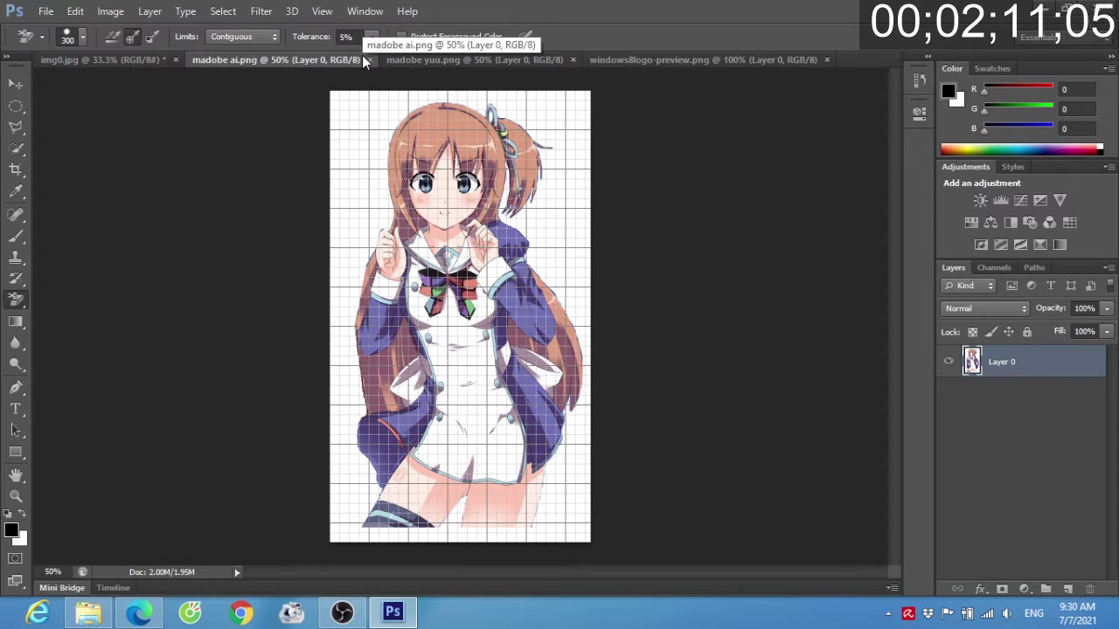
key(z)
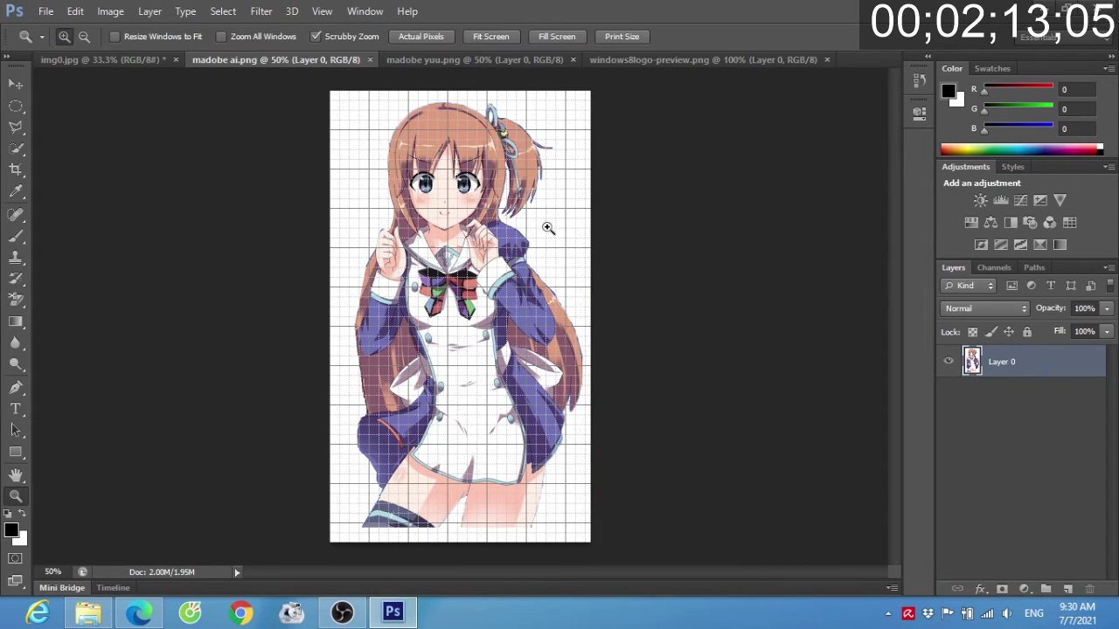
click(559, 220)
key(e)
mouse_move(600, 205)
mouse_down()
mouse_move(560, 196)
mouse_move(569, 103)
mouse_up()
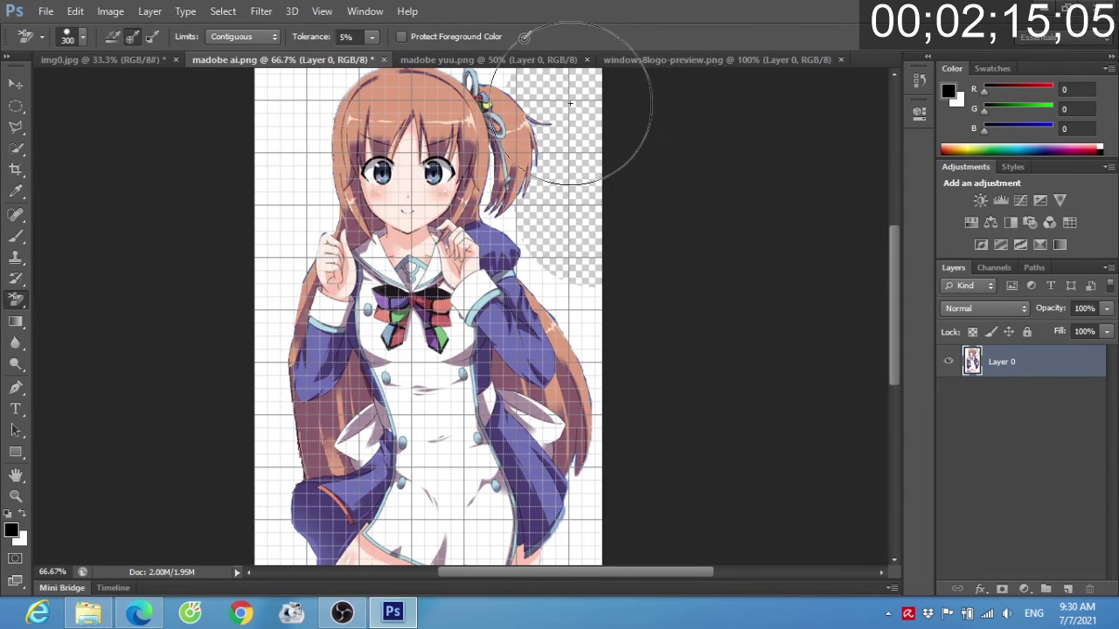
mouse_move(287, 95)
mouse_down()
mouse_move(275, 156)
mouse_move(356, 132)
mouse_up()
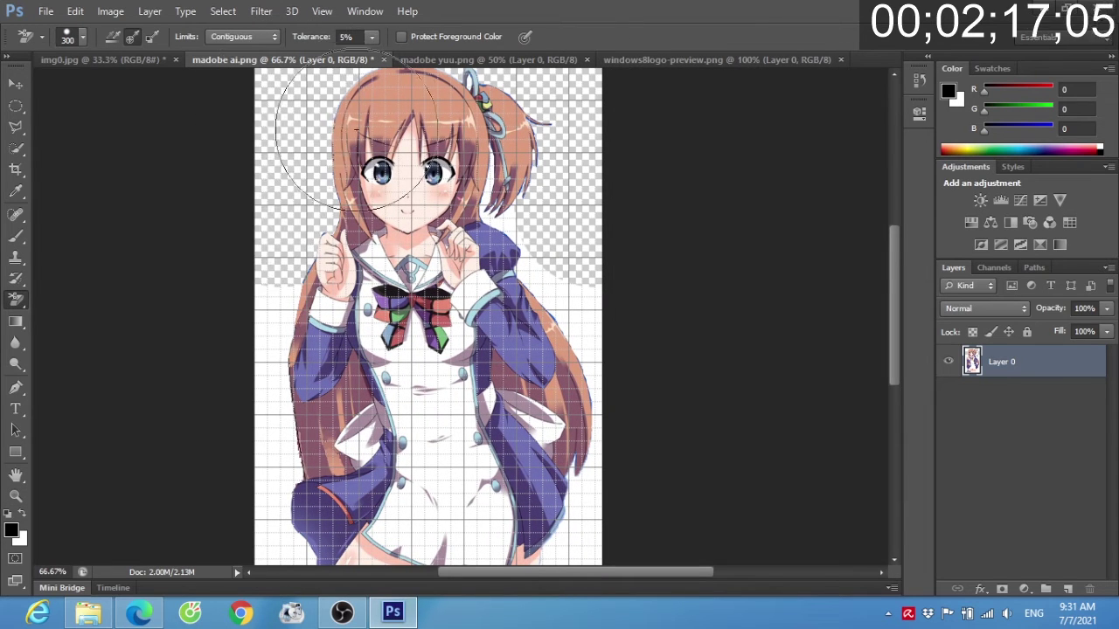
drag(487, 197, 491, 325)
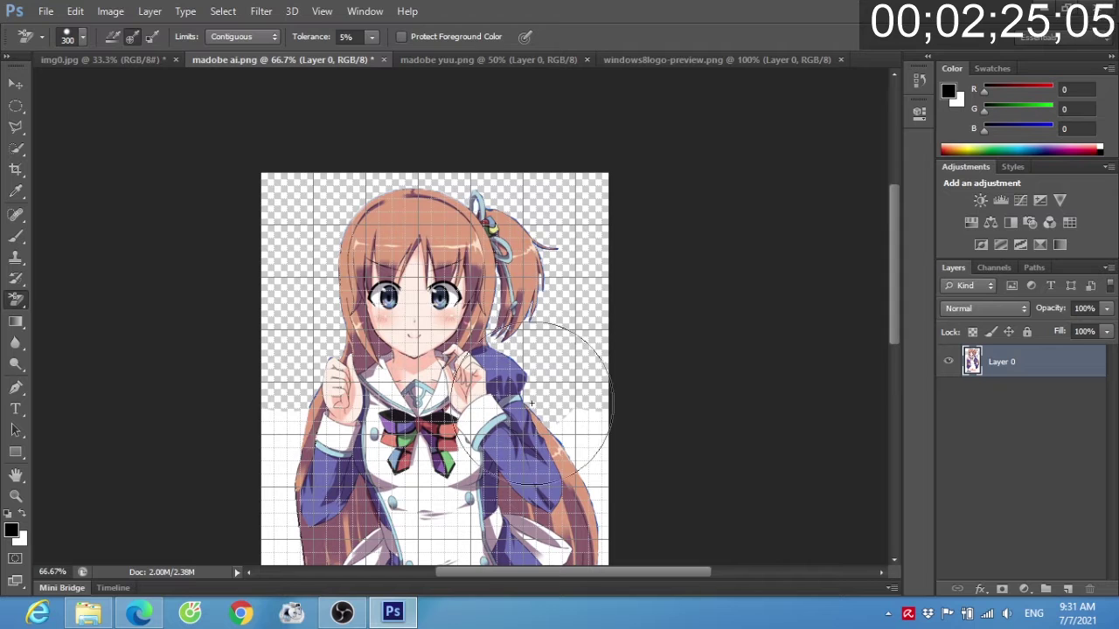
- Erase the remaining white background around the body, skirt and legs of the character in madobe ai.png
drag(505, 354, 637, 462)
key(space)
mouse_move(249, 568)
mouse_down()
mouse_move(271, 503)
mouse_move(275, 324)
mouse_up()
mouse_move(330, 470)
mouse_down()
mouse_move(458, 530)
mouse_move(572, 506)
mouse_move(609, 483)
mouse_move(440, 513)
mouse_move(467, 527)
mouse_move(625, 480)
mouse_move(627, 385)
mouse_up()
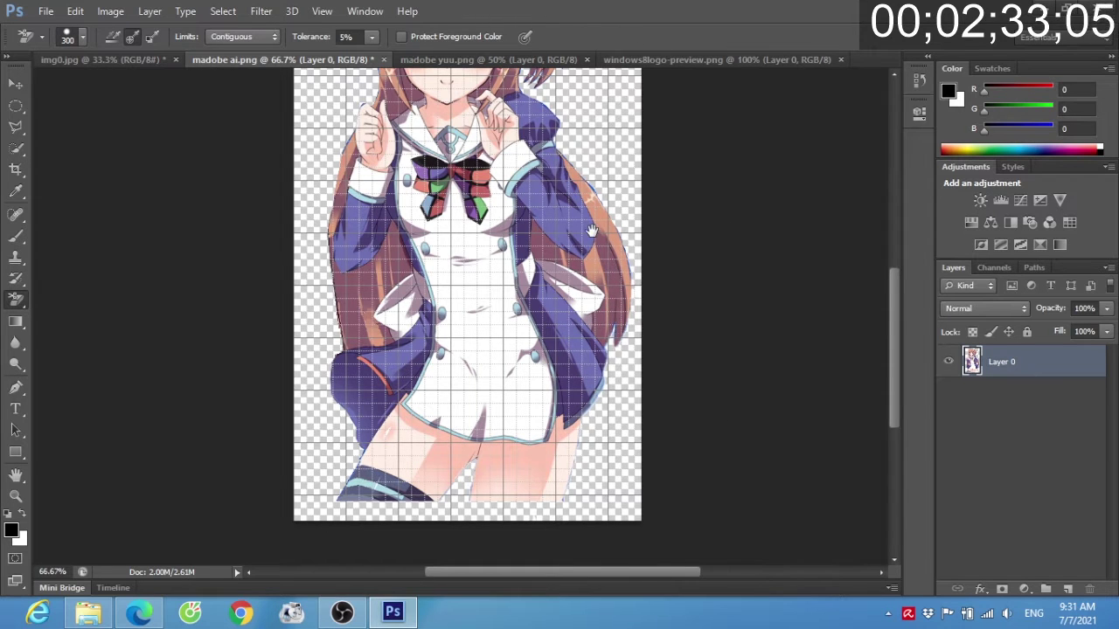
key(h)
drag(610, 70, 604, 223)
key(e)
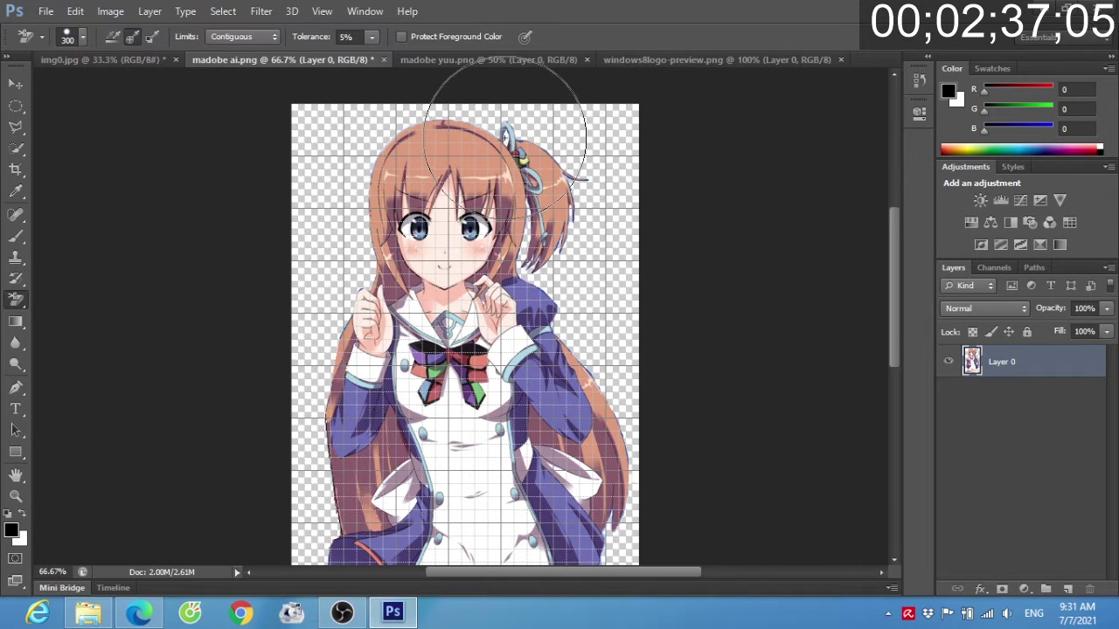
key(z)
click(506, 135)
key(e)
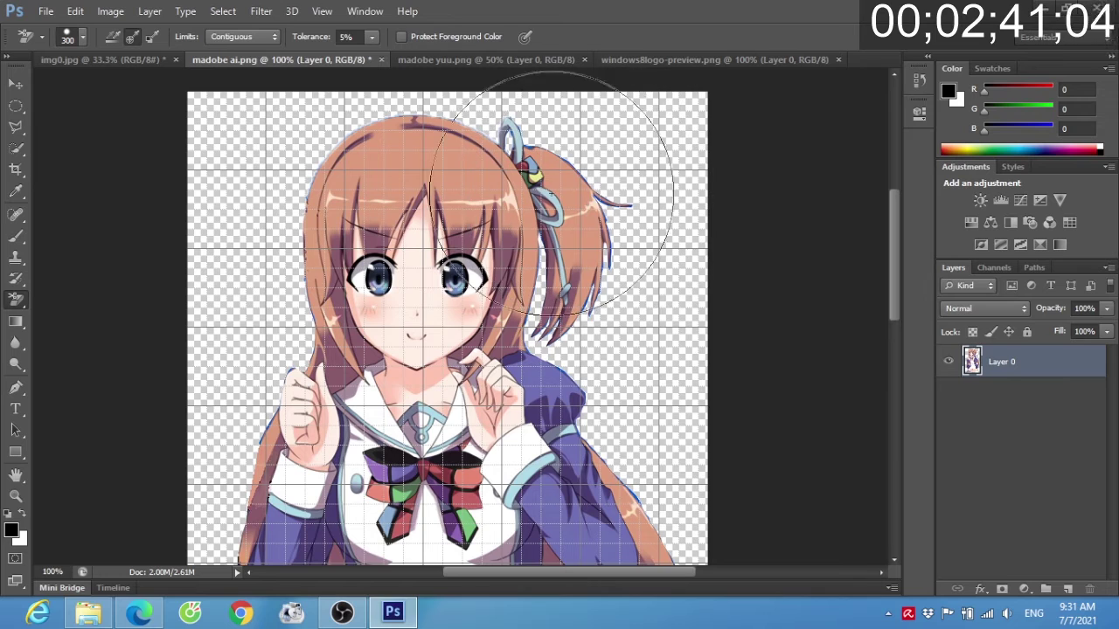
- Erase the white background around the head, raised hand and upper body of the character in madobe yuu.png
click(450, 61)
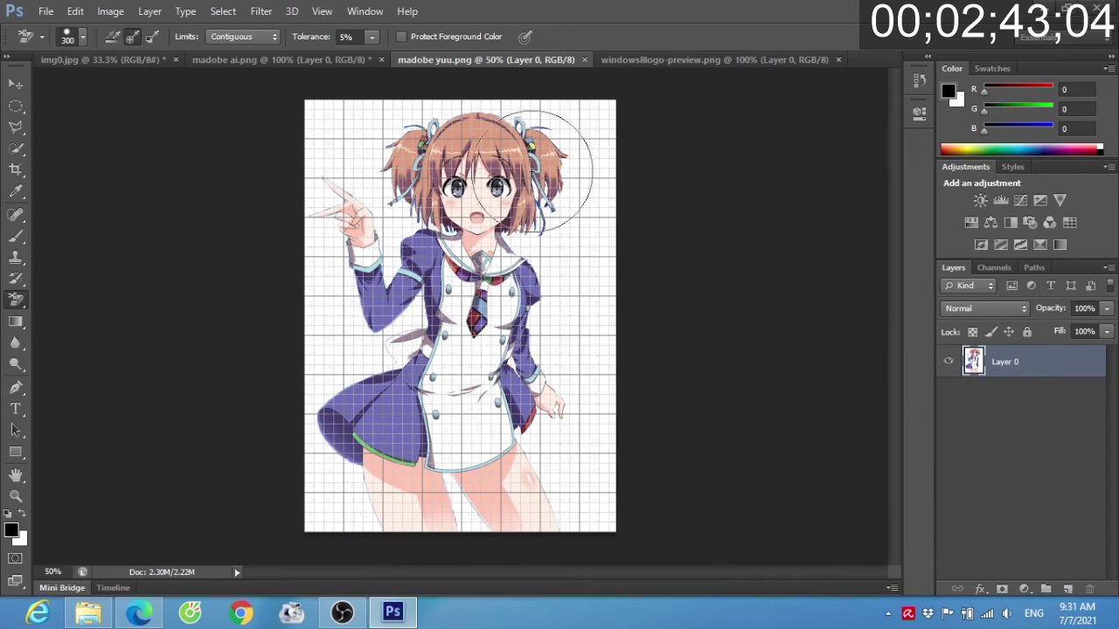
key(z)
click(506, 166)
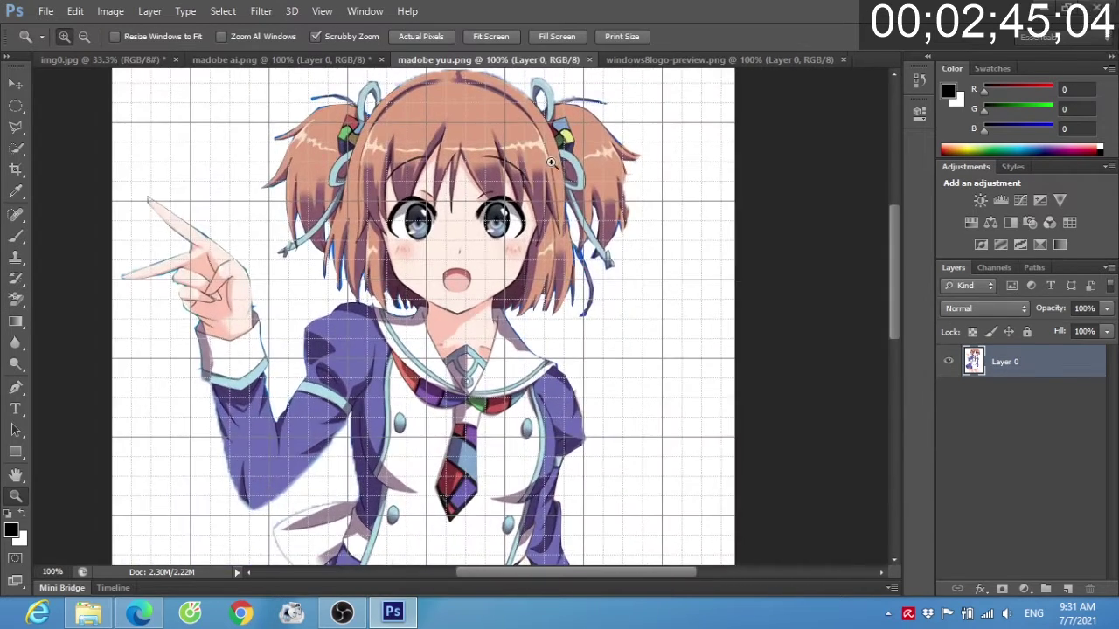
key(e)
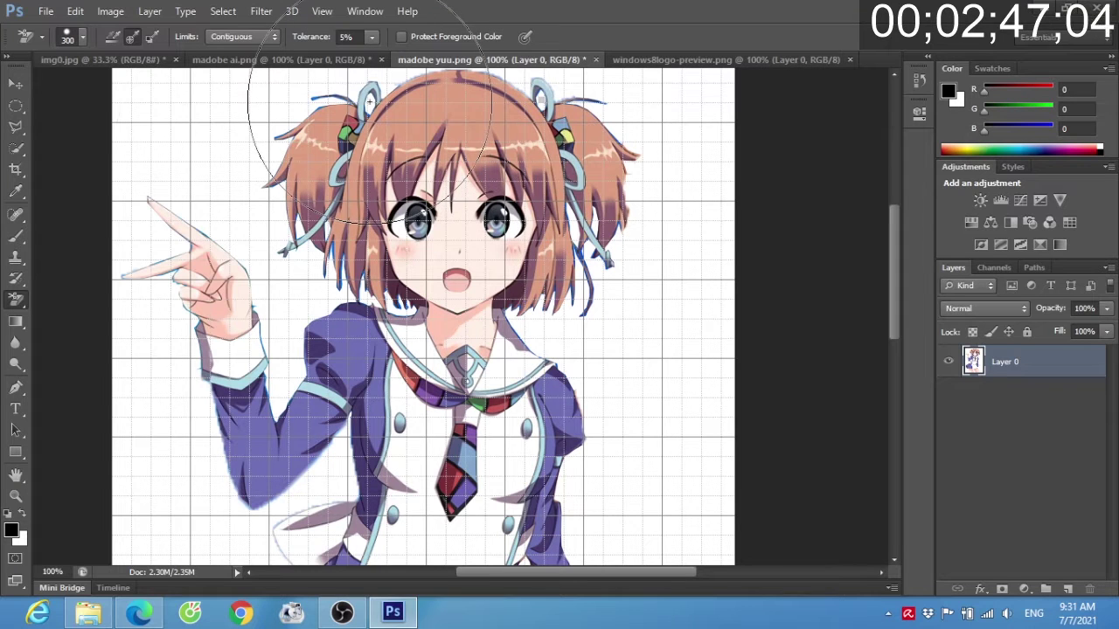
mouse_move(655, 105)
mouse_down()
mouse_move(470, 83)
mouse_move(494, 77)
mouse_up()
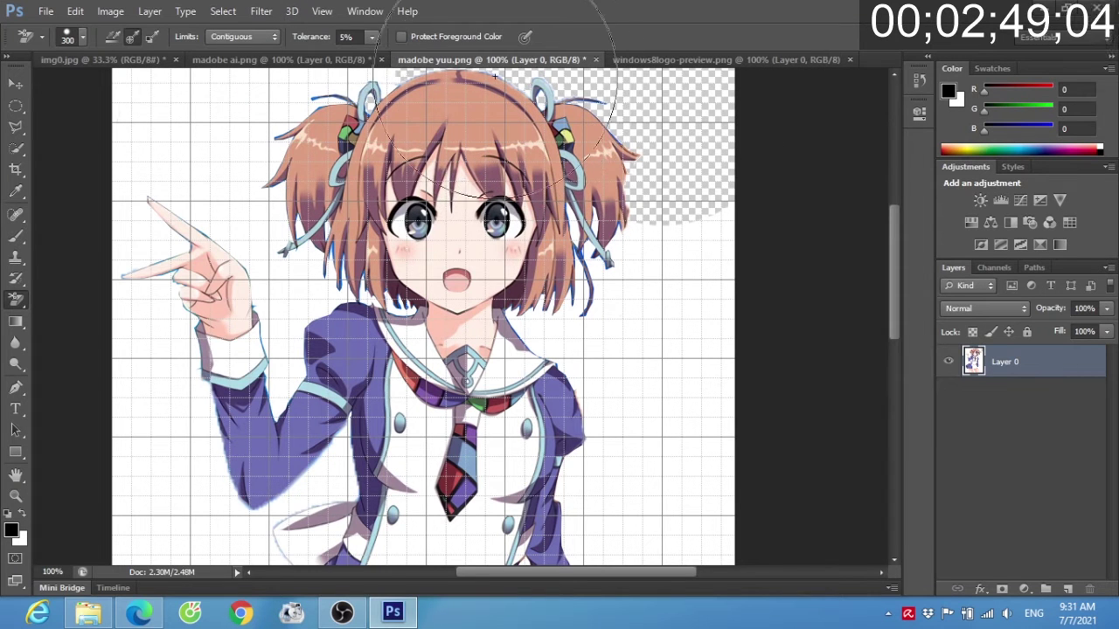
mouse_move(381, 77)
mouse_down()
mouse_move(152, 92)
mouse_move(117, 186)
mouse_move(247, 218)
mouse_move(132, 209)
mouse_move(118, 182)
mouse_move(120, 230)
mouse_up()
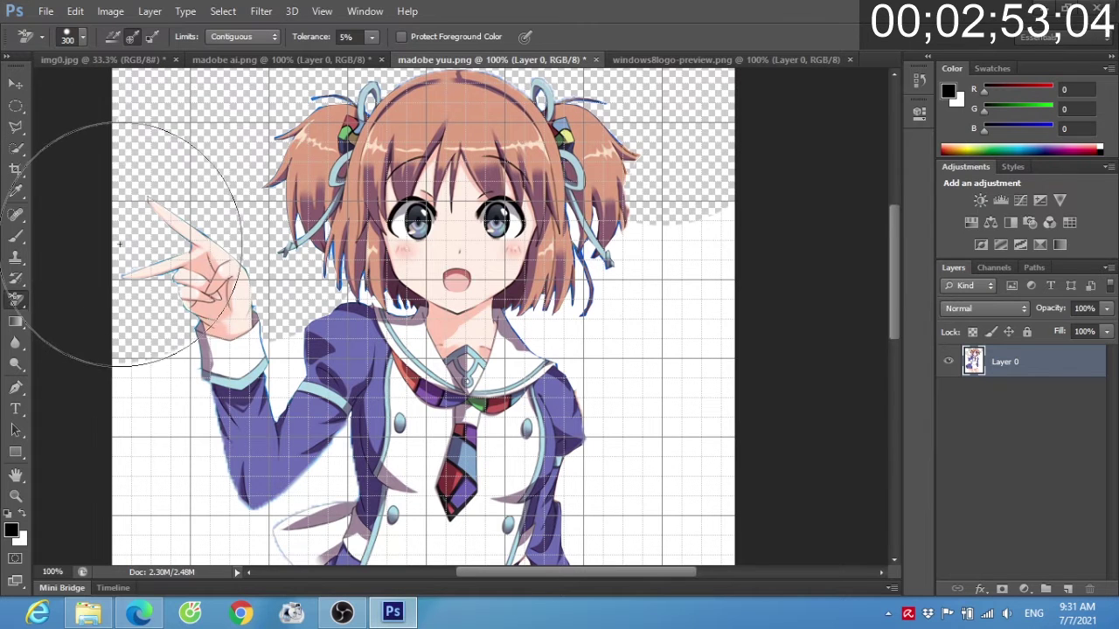
mouse_move(142, 365)
mouse_down()
mouse_move(149, 399)
mouse_move(250, 441)
mouse_up()
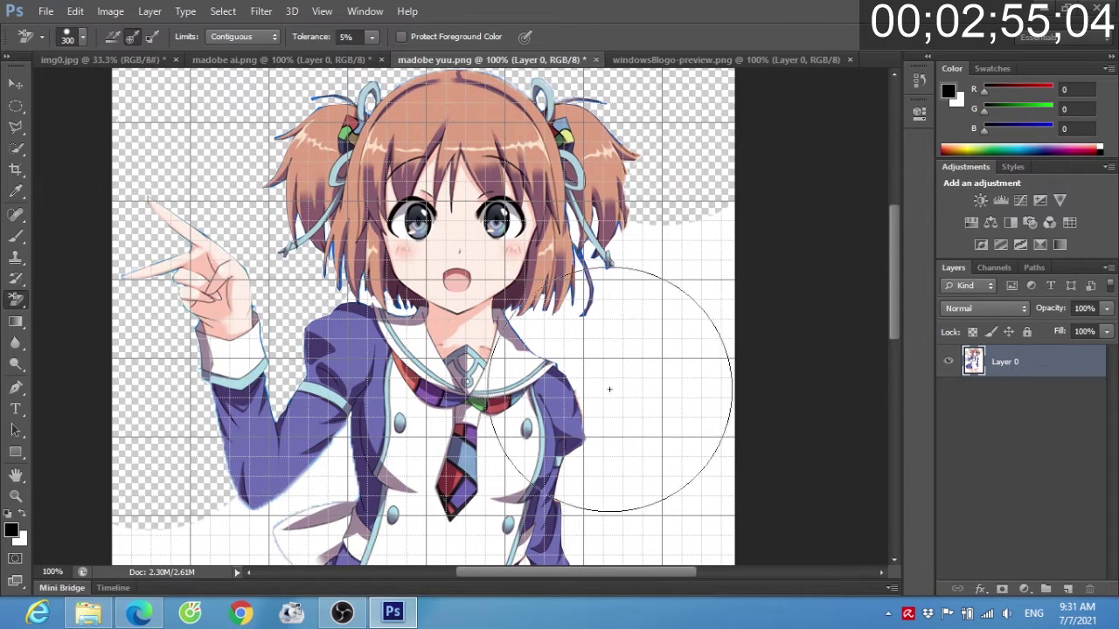
click(696, 326)
mouse_move(696, 326)
mouse_down()
mouse_move(616, 197)
mouse_move(572, 228)
mouse_move(594, 224)
mouse_move(588, 251)
mouse_move(603, 262)
mouse_move(576, 271)
mouse_move(665, 288)
mouse_move(717, 385)
mouse_move(624, 457)
mouse_move(404, 438)
mouse_move(297, 498)
mouse_move(148, 515)
mouse_move(158, 544)
mouse_up()
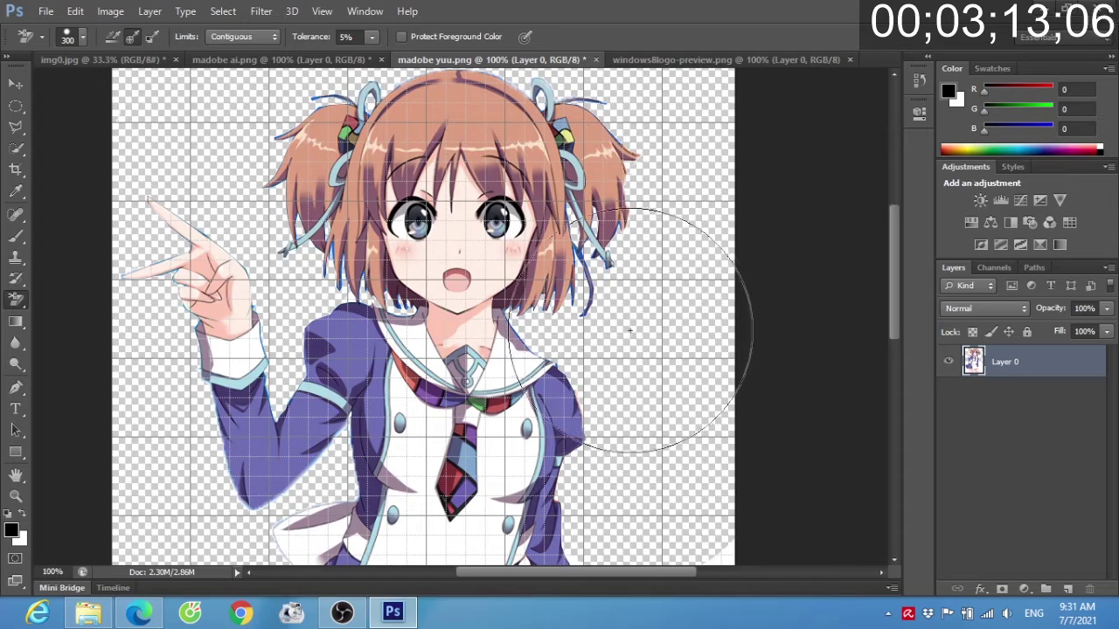
- Erase the remaining white background around the skirt, lowered hand and legs of the character in madobe yuu.png
key(z)
key(space)
mouse_move(645, 393)
mouse_down()
mouse_move(667, 333)
mouse_move(726, 317)
mouse_up()
mouse_move(542, 402)
mouse_down()
mouse_move(494, 451)
mouse_move(740, 477)
mouse_move(787, 115)
mouse_move(767, 166)
mouse_up()
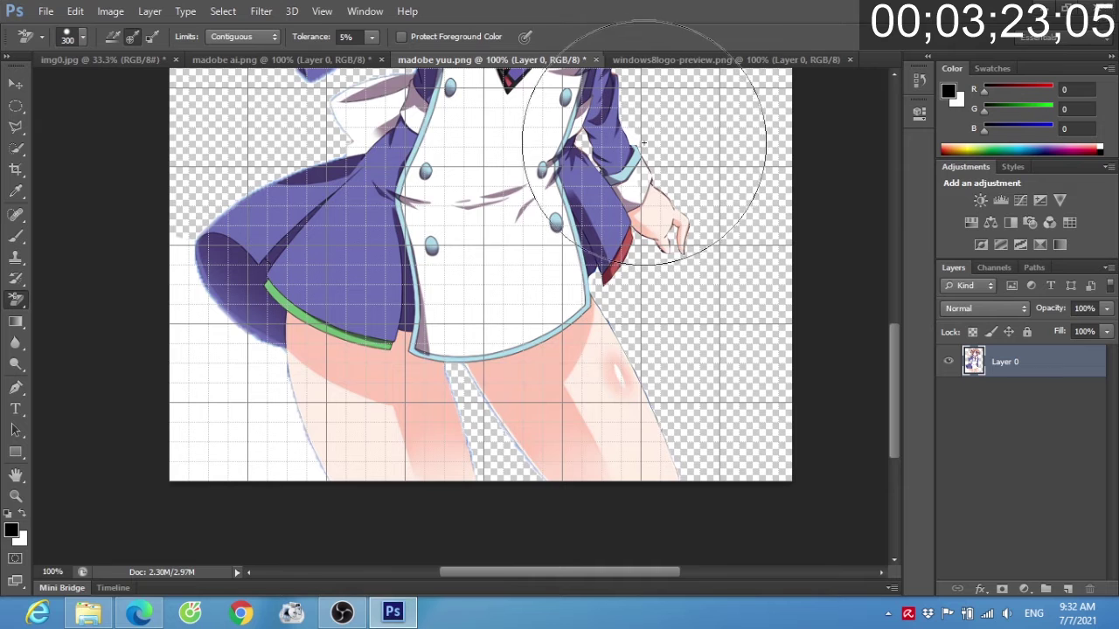
click(187, 329)
drag(270, 480, 262, 494)
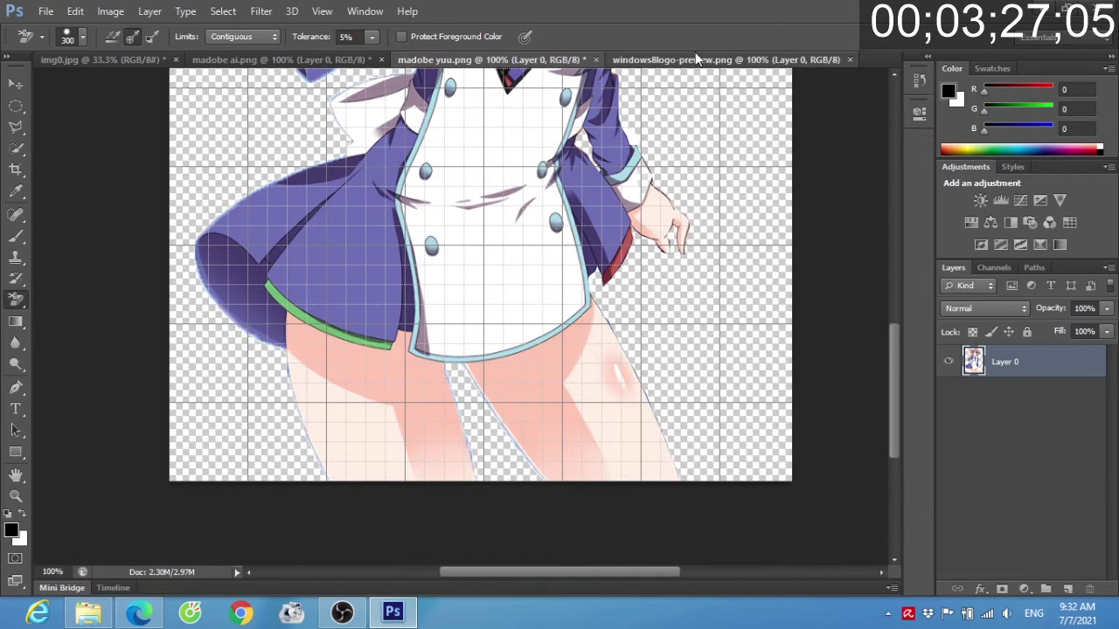
- Erase the white background around the Windows 8 logo in windows8logo-preview.png with the Background Eraser
click(697, 57)
click(545, 225)
click(350, 207)
click(349, 400)
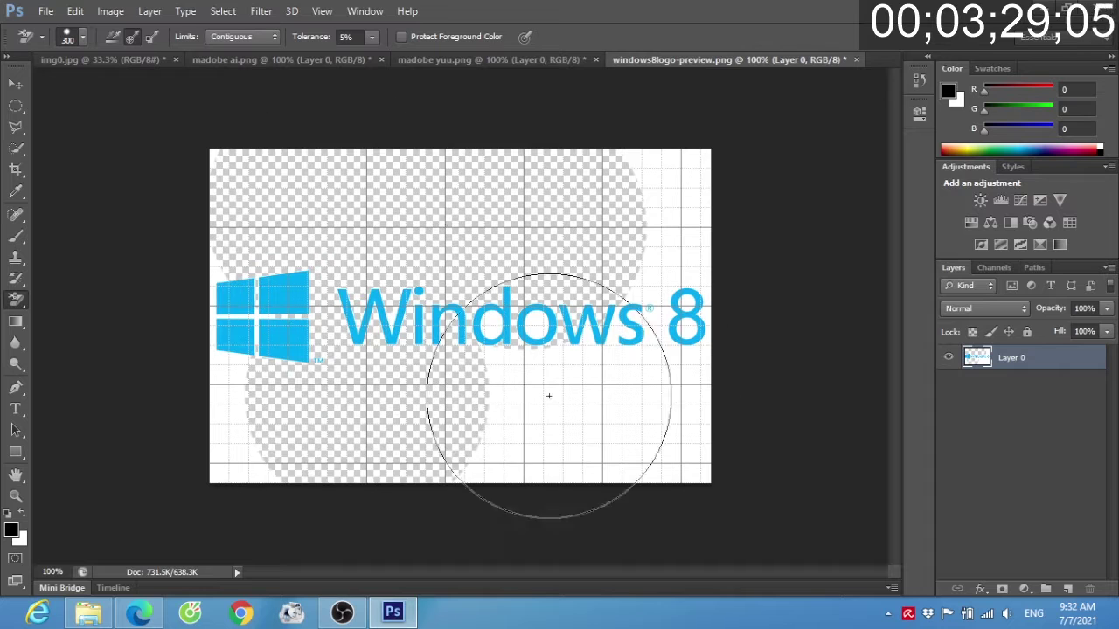
mouse_move(687, 204)
mouse_down()
mouse_move(654, 381)
mouse_move(612, 342)
mouse_move(527, 320)
mouse_move(490, 329)
mouse_up()
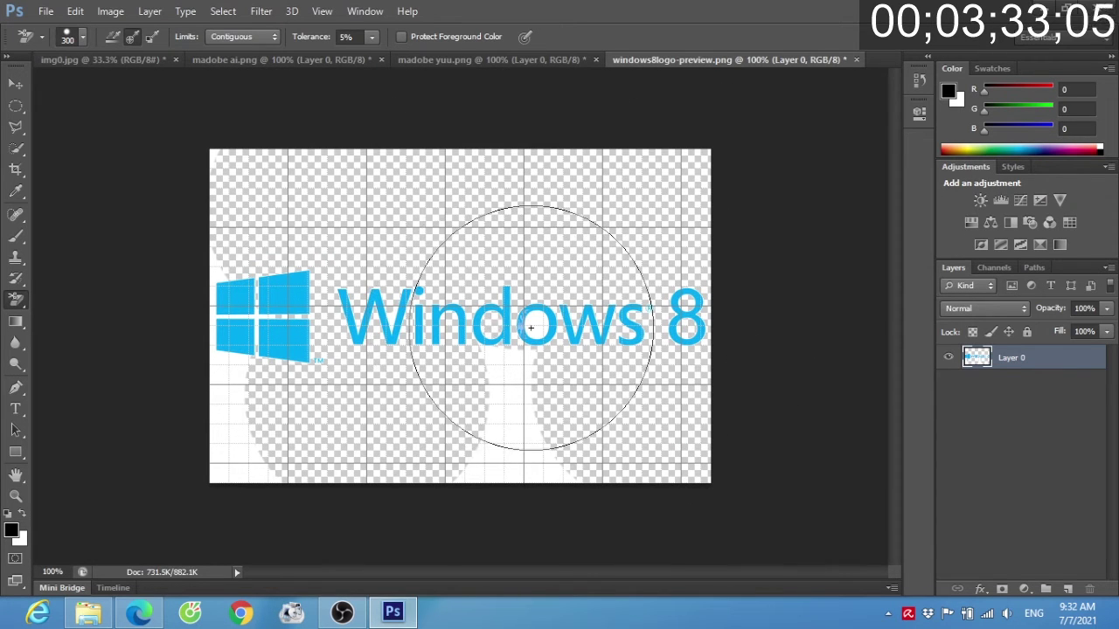
mouse_move(504, 400)
mouse_down()
mouse_move(490, 434)
mouse_move(519, 429)
mouse_up()
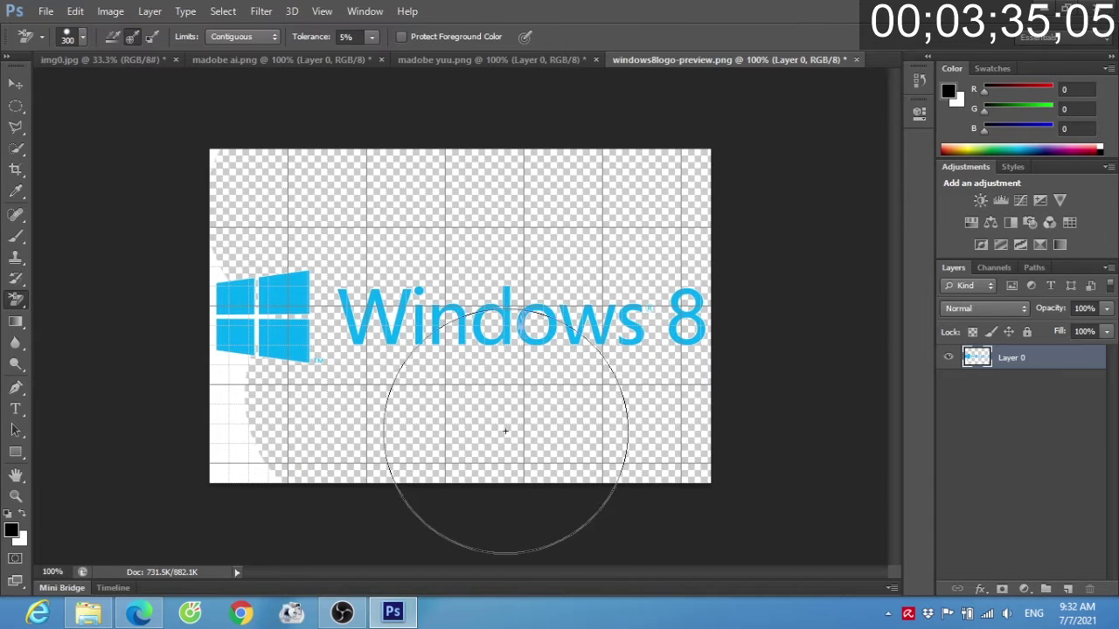
mouse_move(258, 434)
mouse_down()
mouse_move(219, 437)
mouse_move(200, 245)
mouse_move(212, 200)
mouse_up()
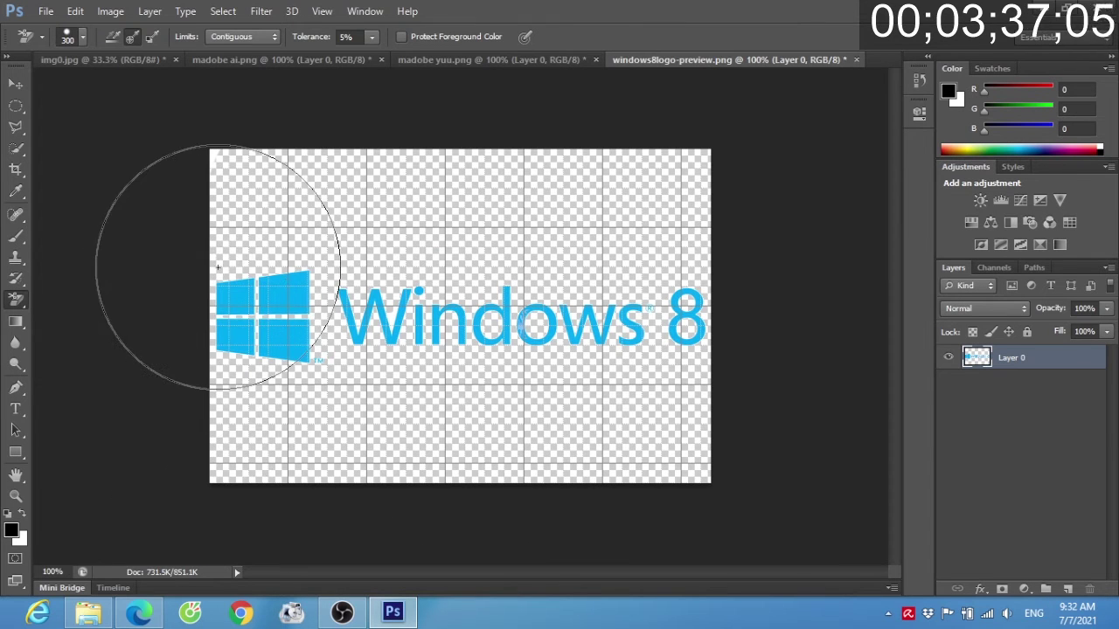
key(1)
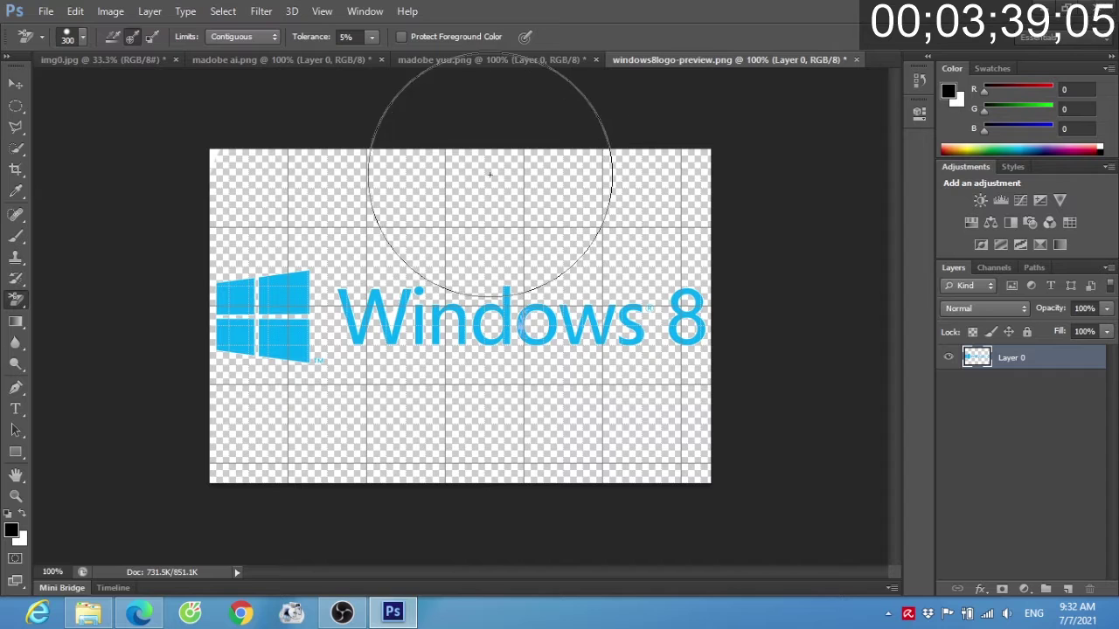
- Copy the cut-out Windows 8 logo into img0.jpg and position it near the centre of the wallpaper
key(v)
mouse_move(520, 332)
mouse_down()
mouse_move(114, 43)
mouse_move(121, 63)
mouse_move(437, 236)
mouse_move(459, 304)
mouse_up()
key(shift+Right)
key(shift+Right)
key(shift+Right)
key(shift+Right)
key(shift+Right)
key(shift+Right)
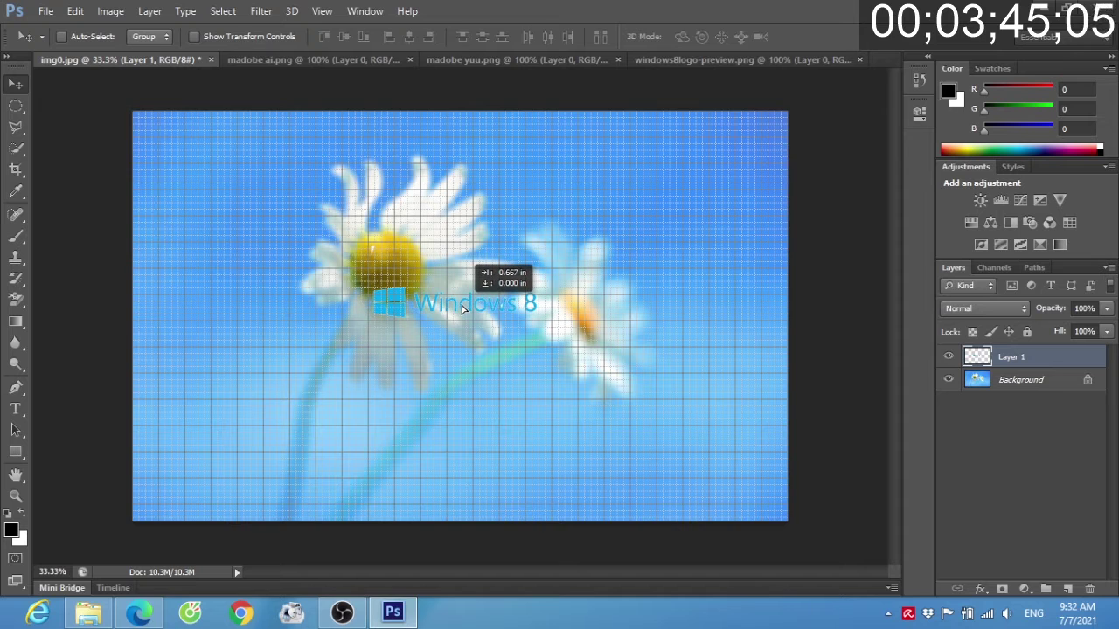
drag(463, 308, 465, 310)
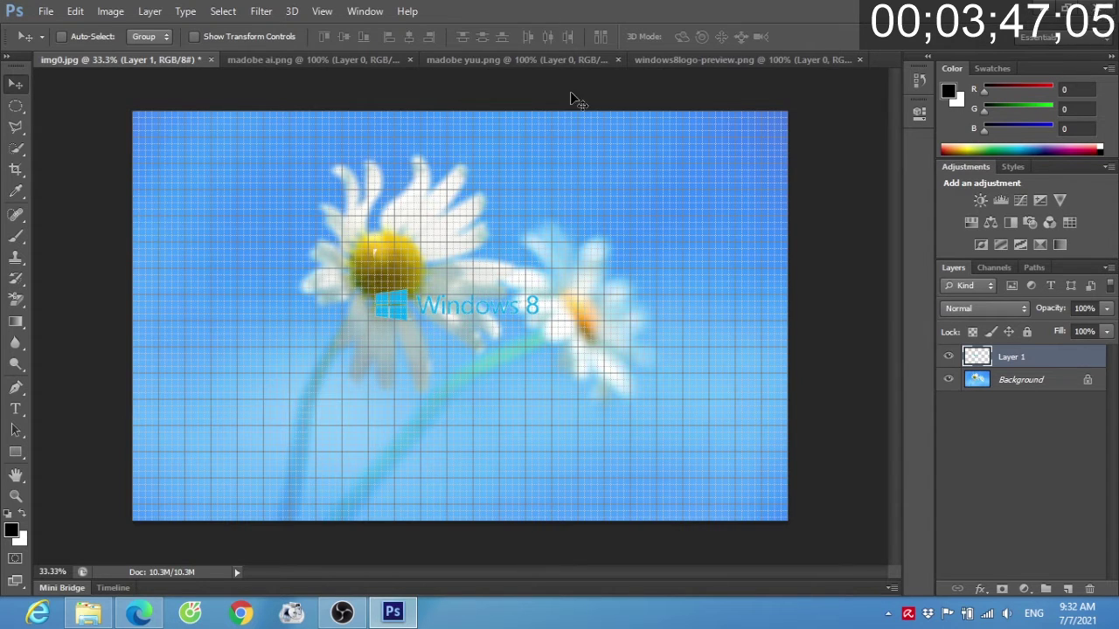
- Copy both madobe characters into img0.jpg, placing yuu to the right and ai to the left of the logo at the lower edge
click(552, 55)
drag(103, 46, 580, 385)
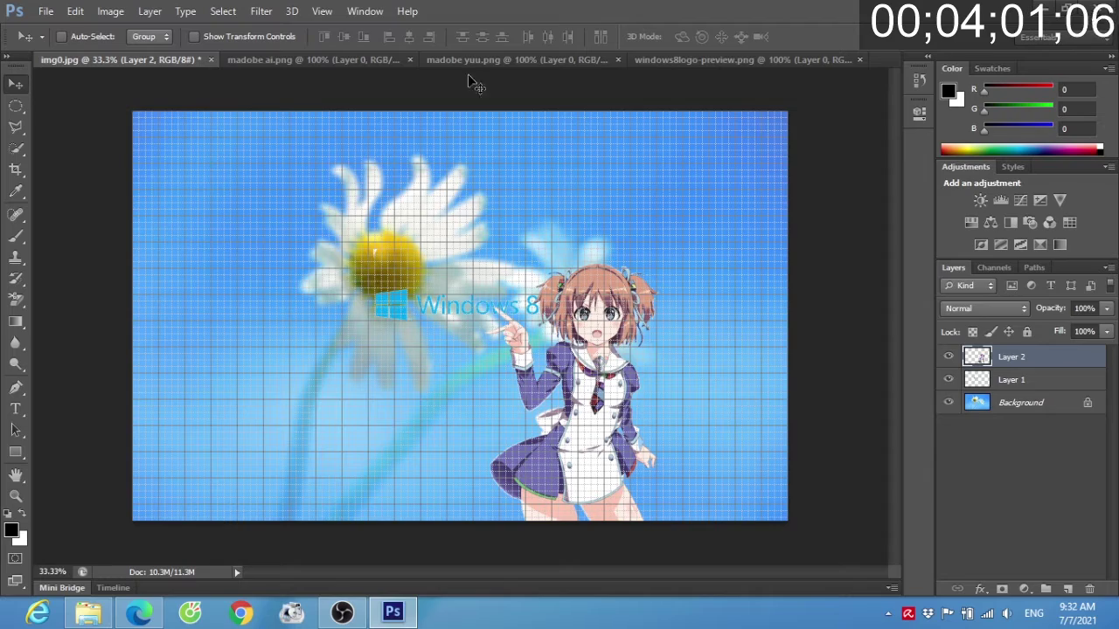
click(328, 60)
drag(375, 226, 316, 352)
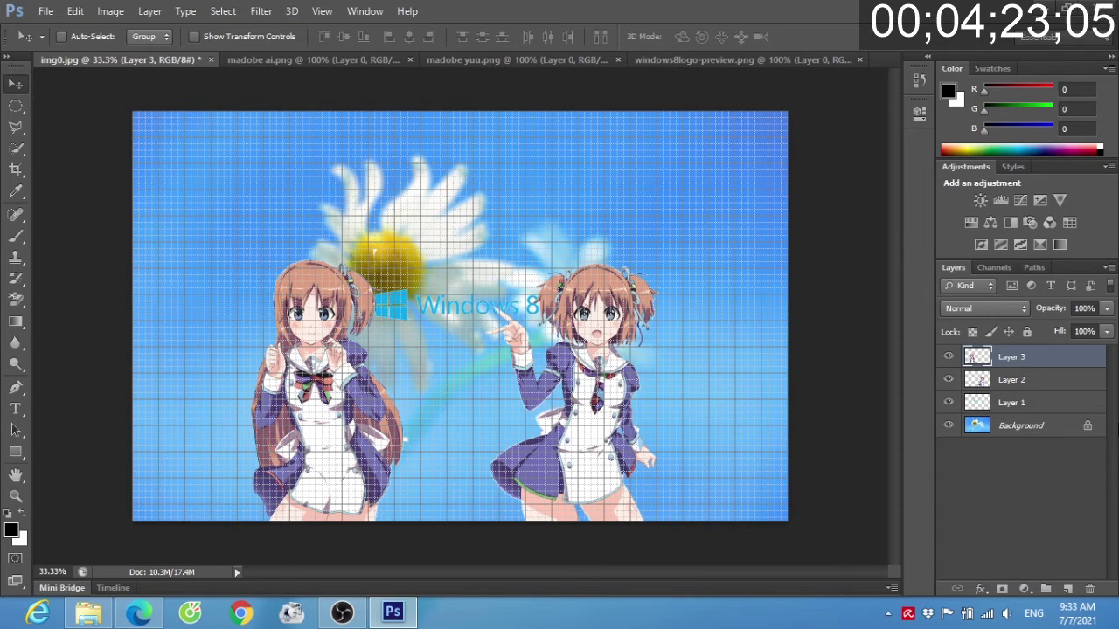
- Move the Windows 8 logo slightly down and left between the two characters, and place its layer above both character layers
click(1035, 405)
drag(405, 310, 403, 310)
key(z)
click(436, 285)
click(436, 286)
click(436, 286)
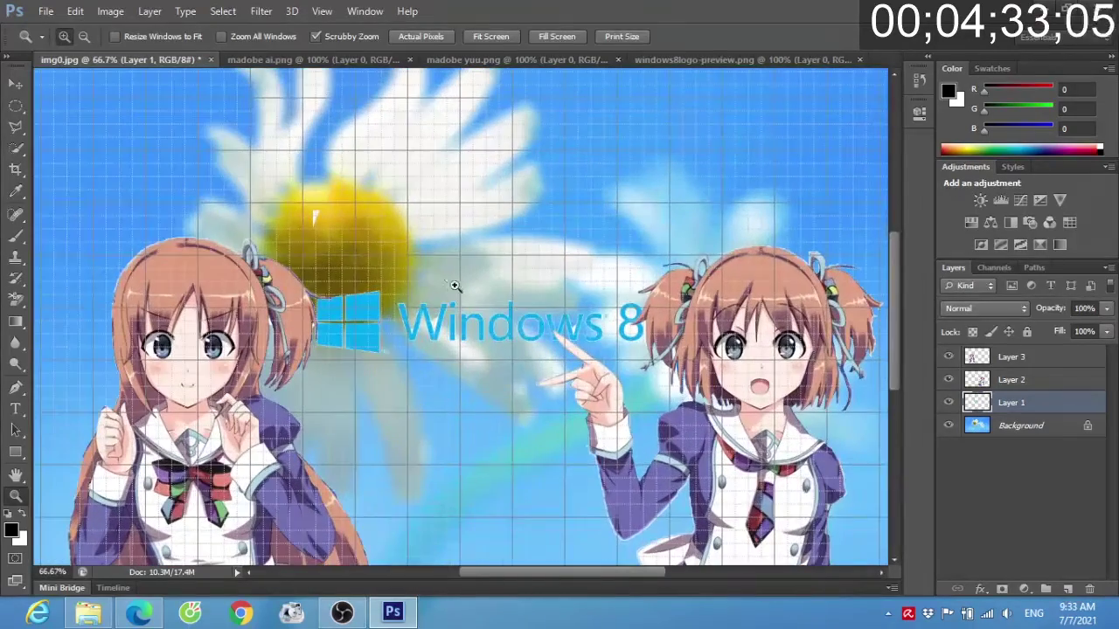
key(e)
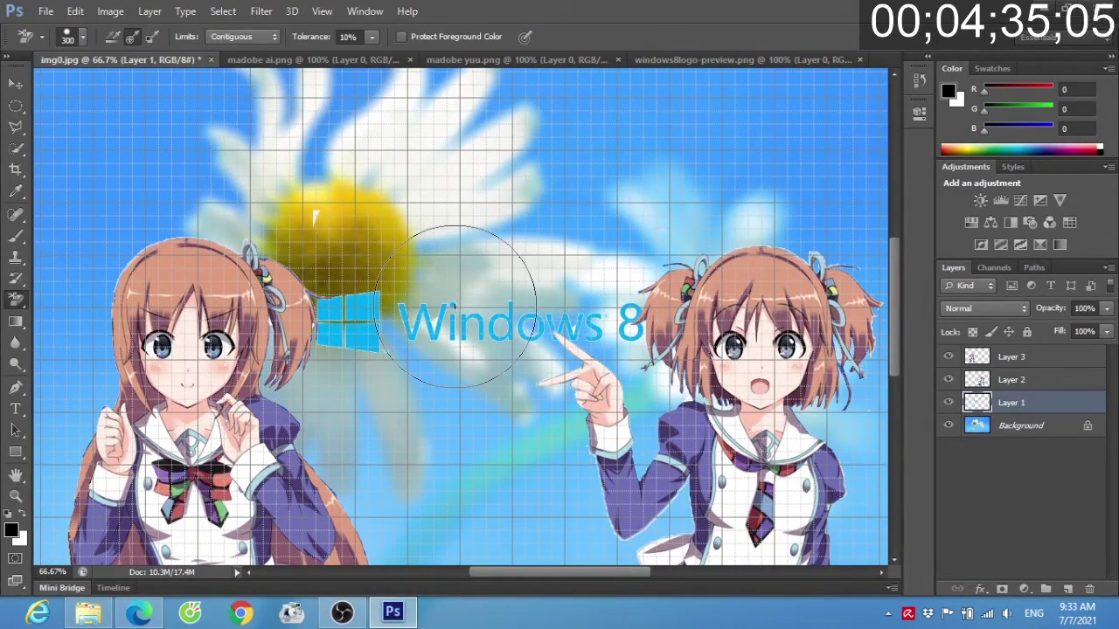
key(v)
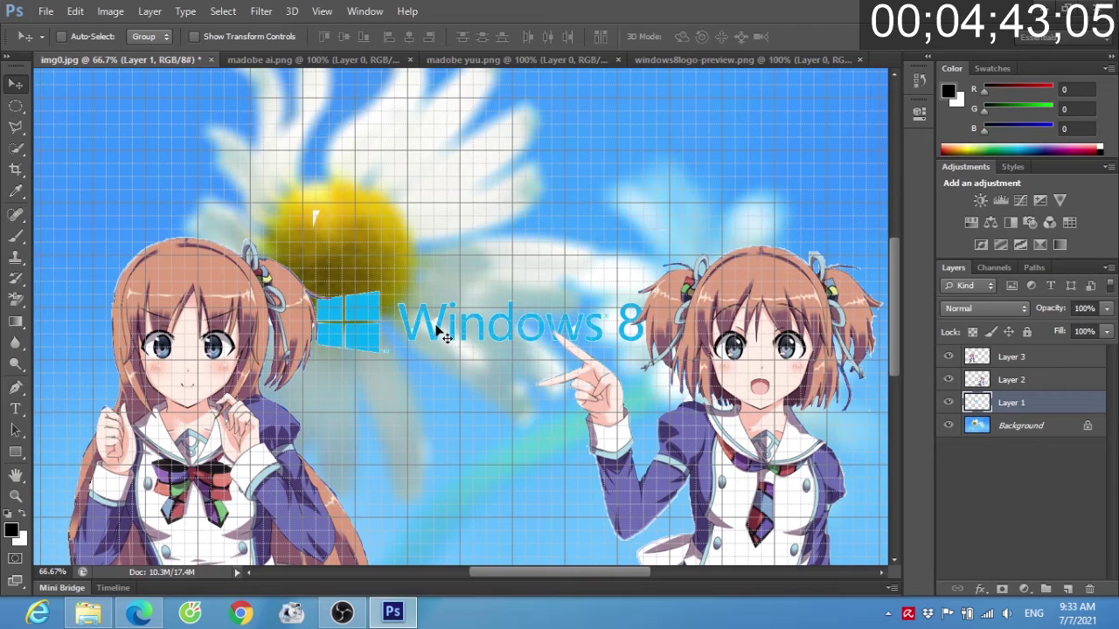
drag(434, 325, 419, 376)
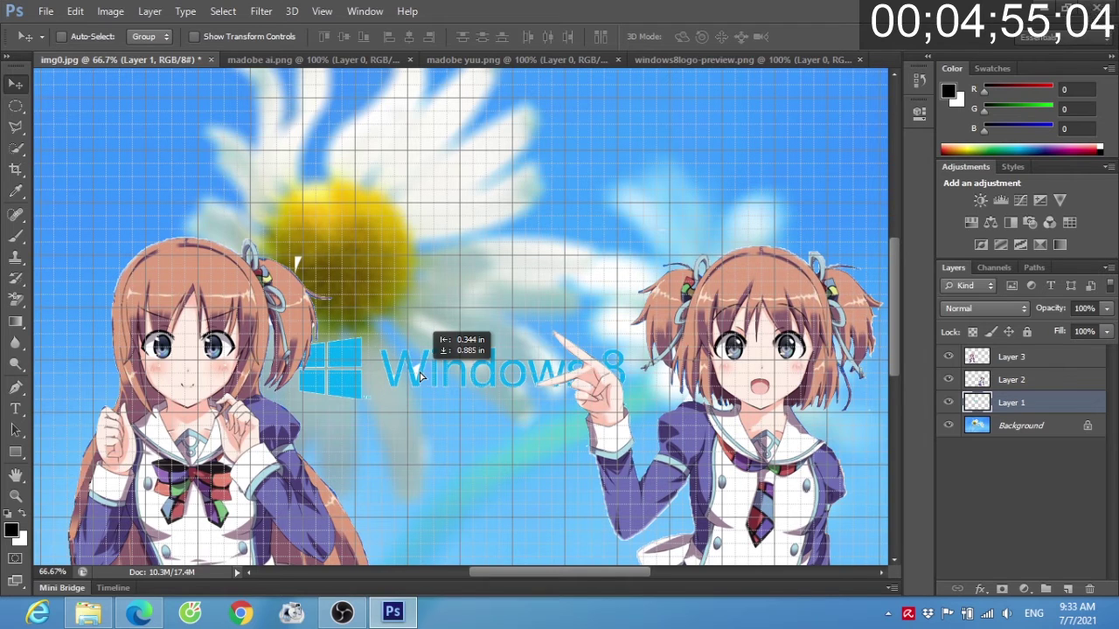
drag(420, 375, 418, 359)
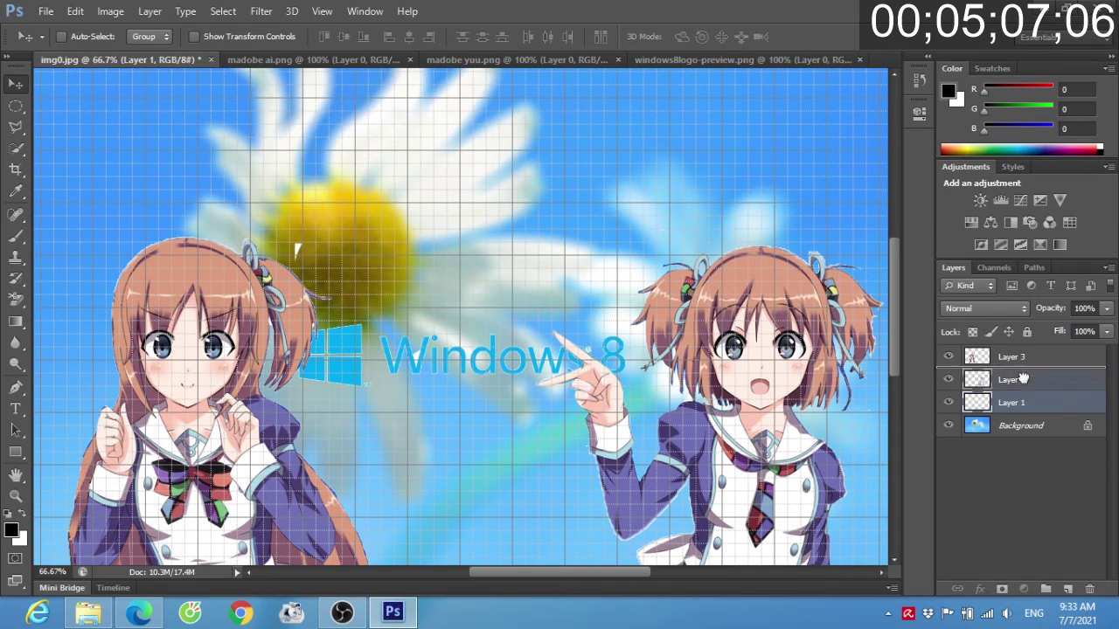
drag(1009, 404, 995, 351)
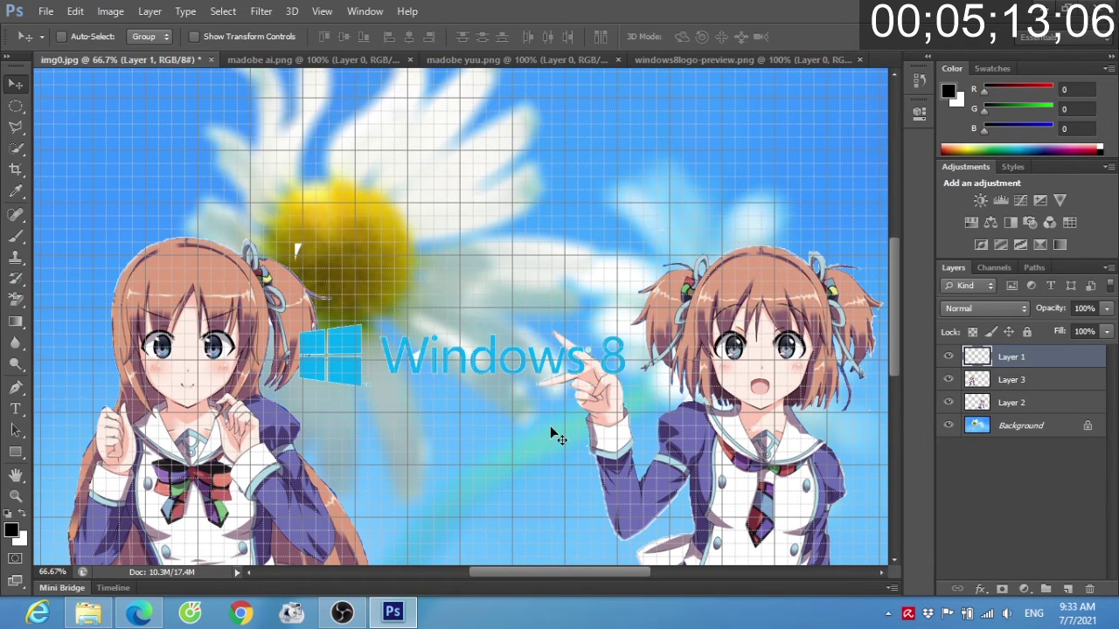
- Save a copy of the wallpaper as img0.png in Downloads in PNG format, with Smallest / Slow compression and no interlacing
key(ctrl+shift+s)
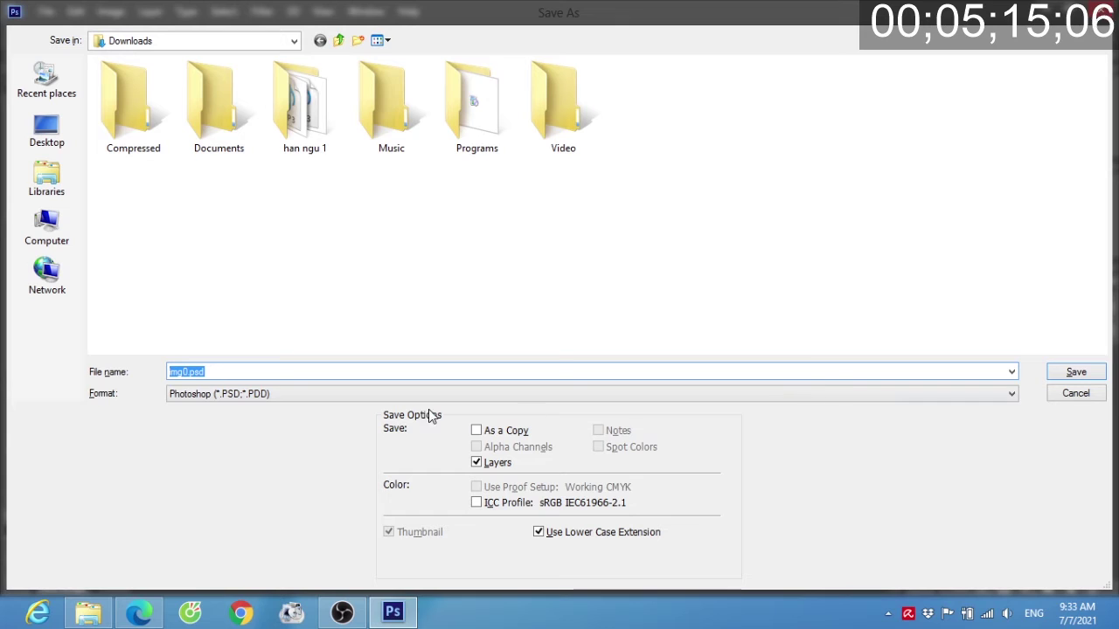
click(263, 393)
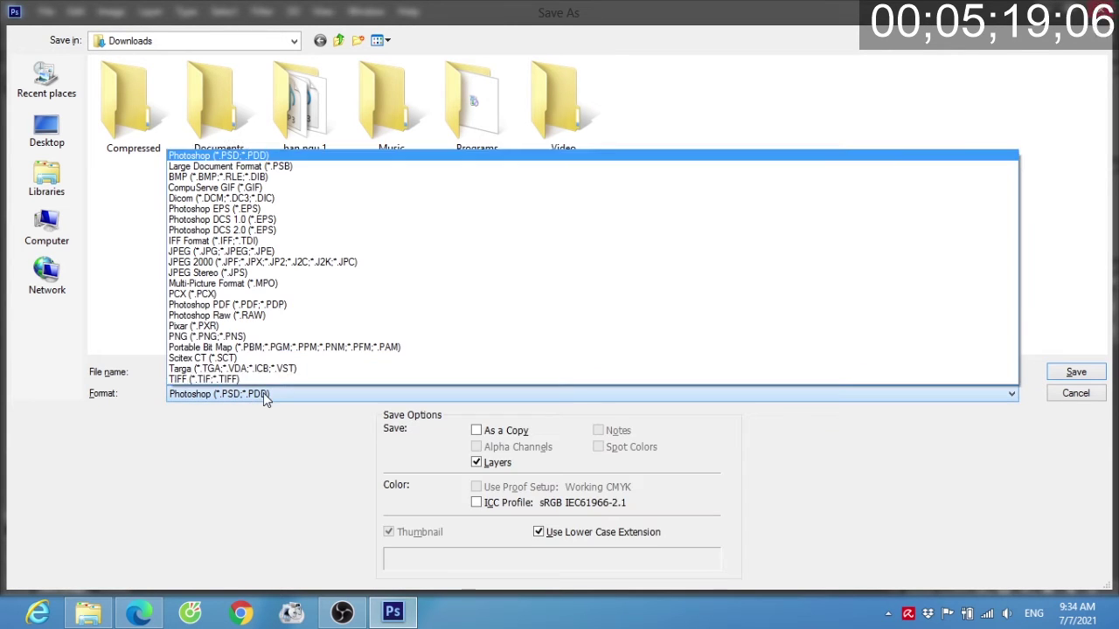
click(248, 328)
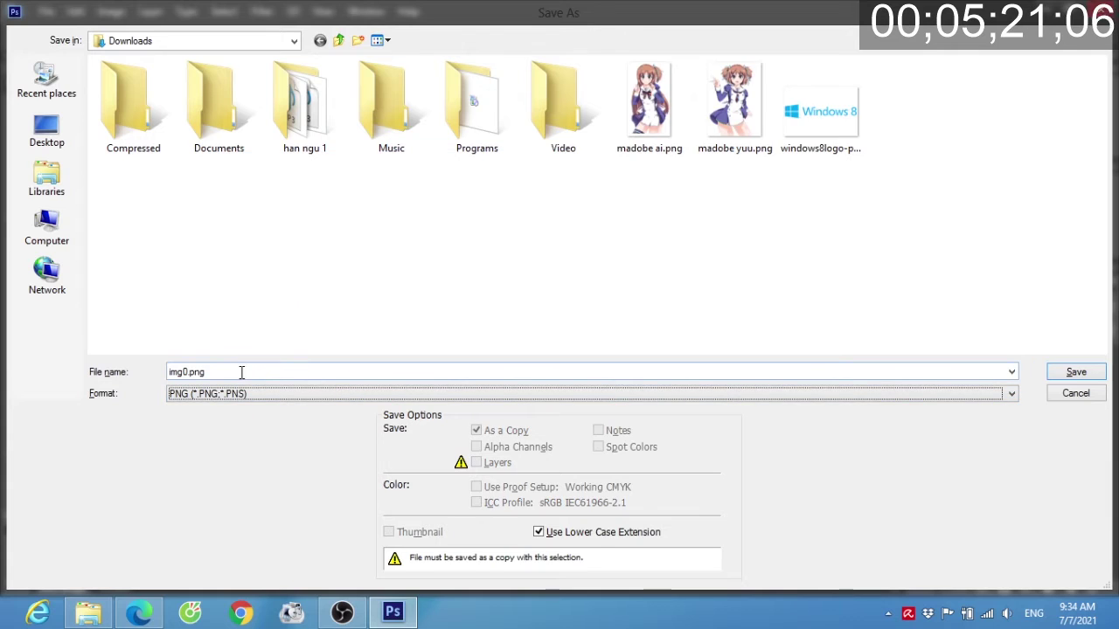
click(1076, 373)
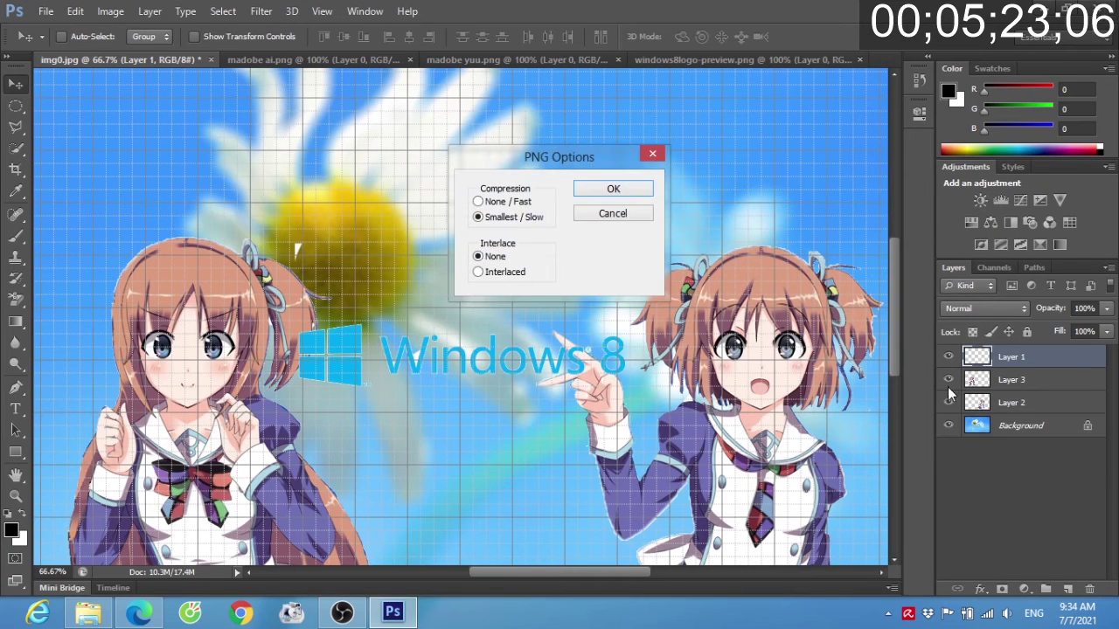
click(636, 188)
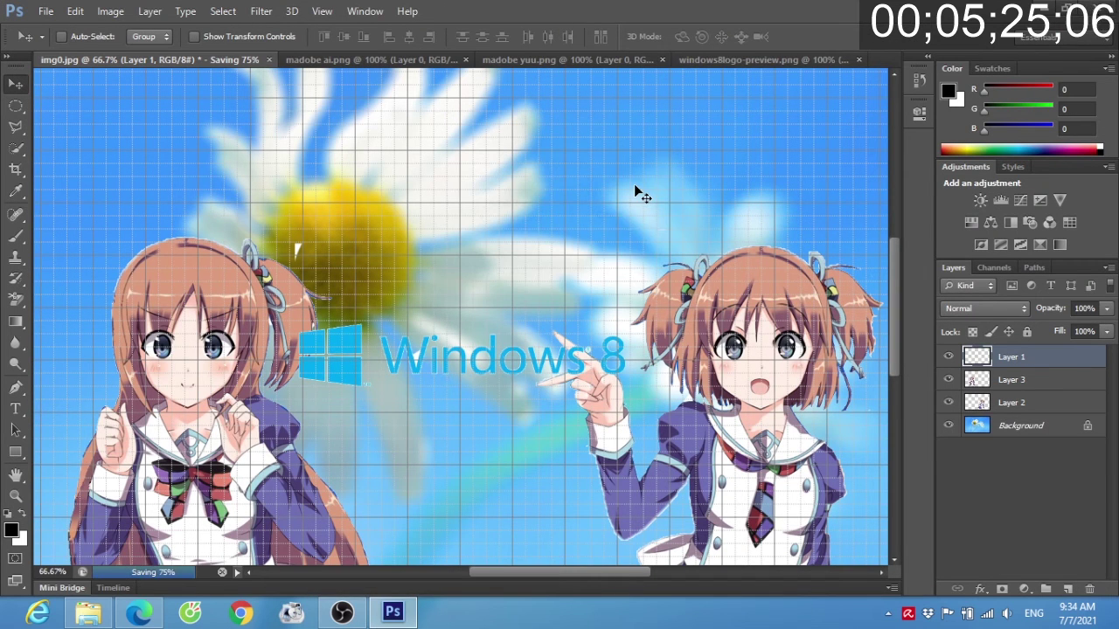